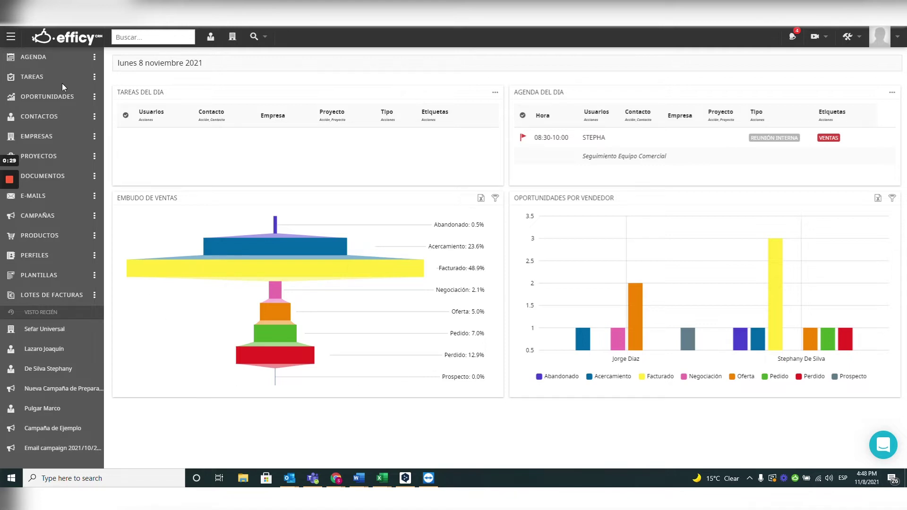
Step: Look over the invoice batches and open the company Efficy España for editing
left_click(58, 296)
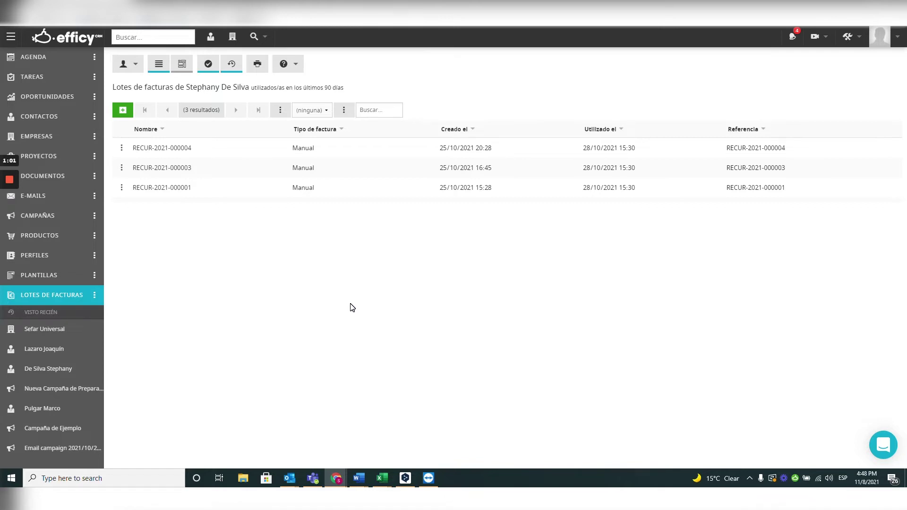
left_click(65, 145)
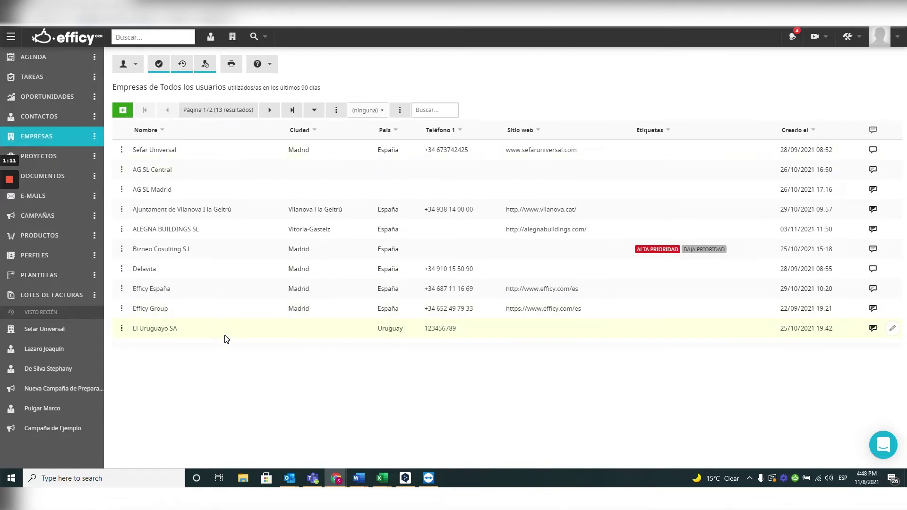
left_click(159, 289)
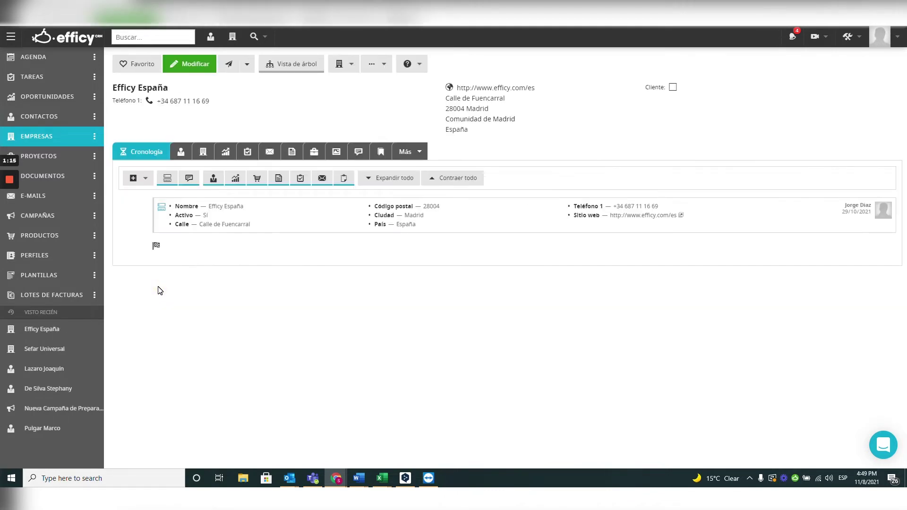
left_click(187, 74)
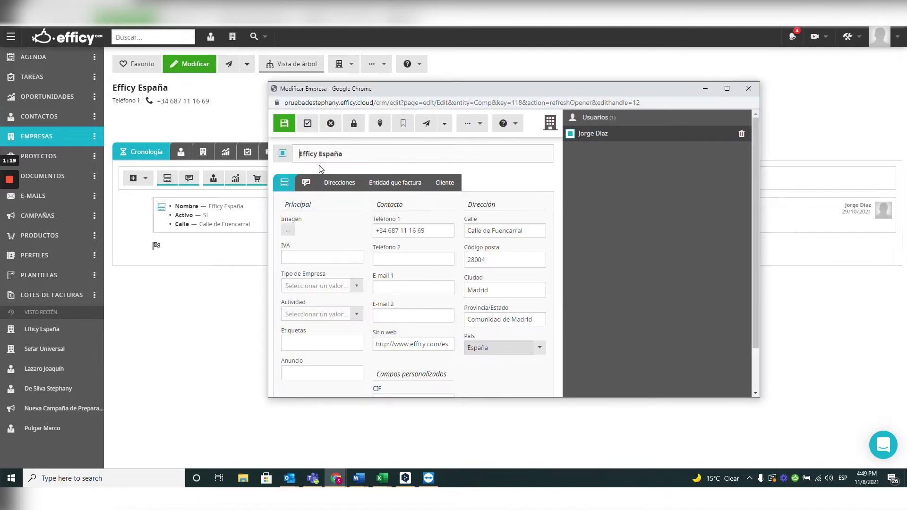
Step: Review Efficy España's invoicing-entity configuration and customer billing settings, closing the company record without saving
left_click(402, 189)
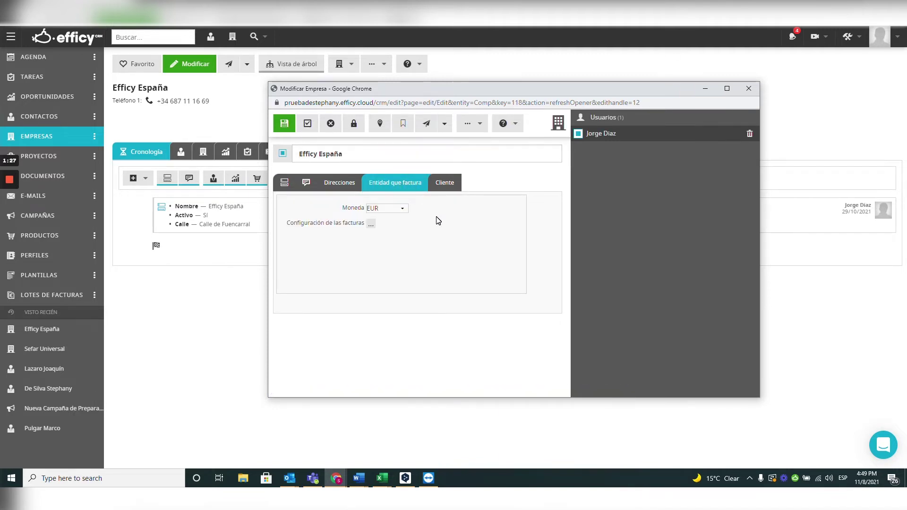
left_click(372, 227)
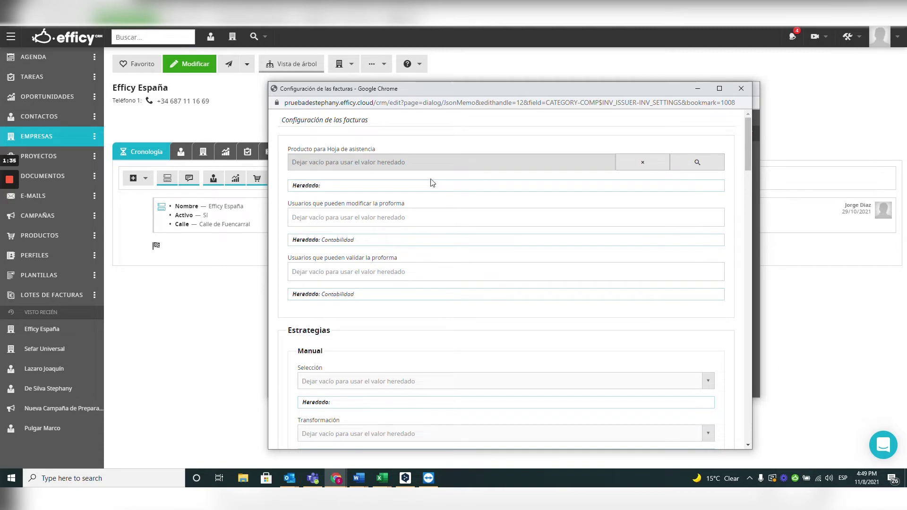
scroll(396, 306, "down", 3)
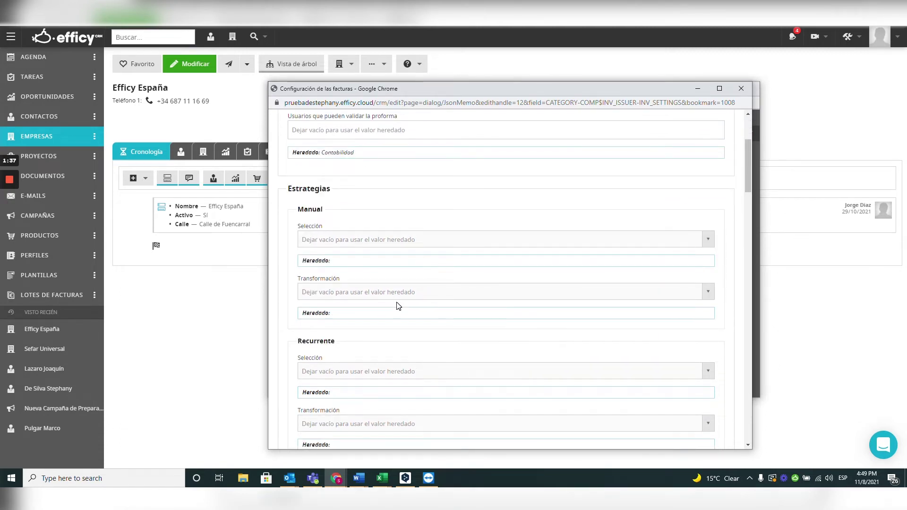
scroll(396, 304, "down", 3)
scroll(397, 305, "up", 6)
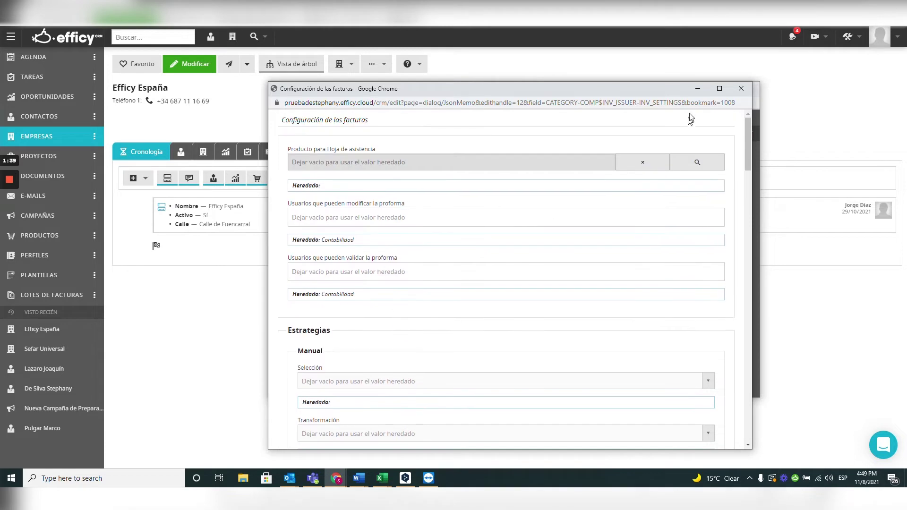
left_click(740, 89)
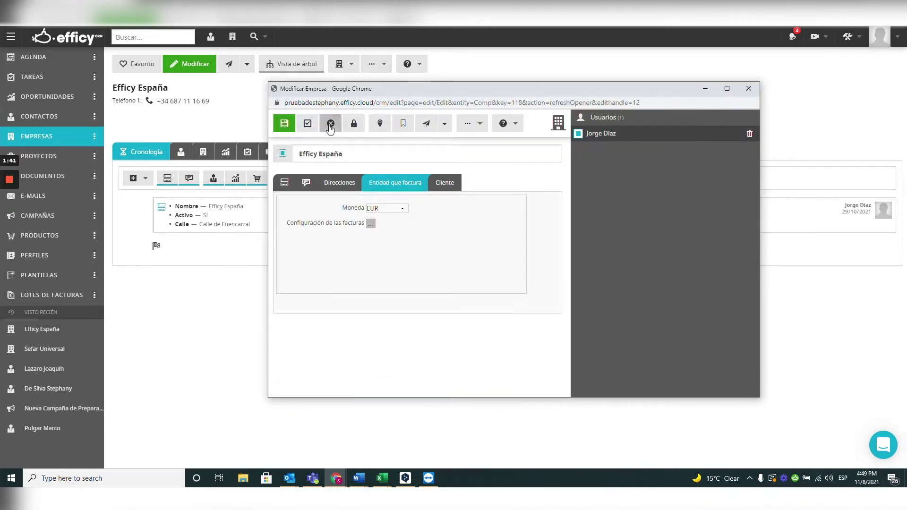
left_click(455, 188)
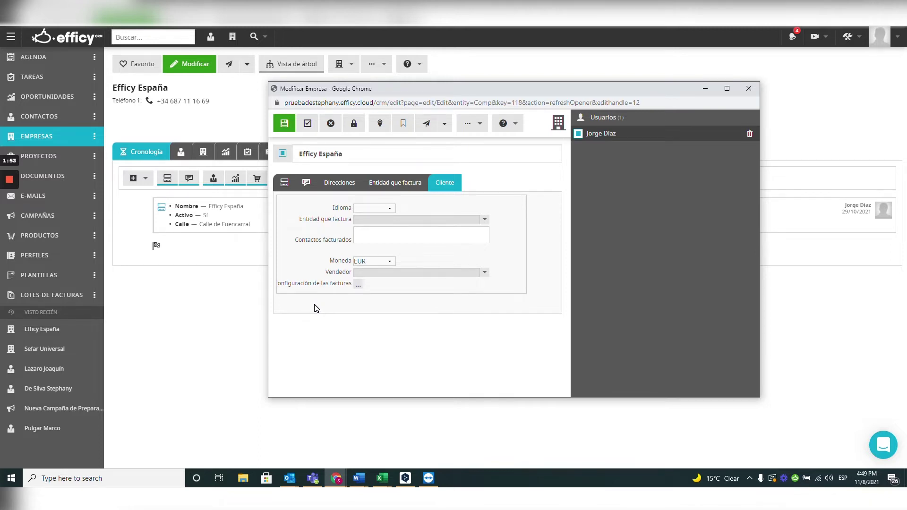
left_click(331, 123)
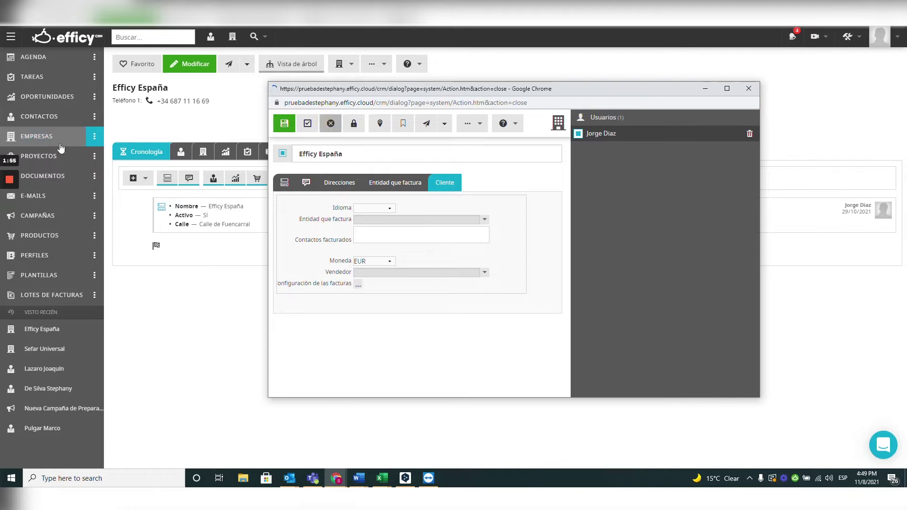
Step: Review the customer billing settings of the company Sefar Universal and close its record without saving
left_click(53, 136)
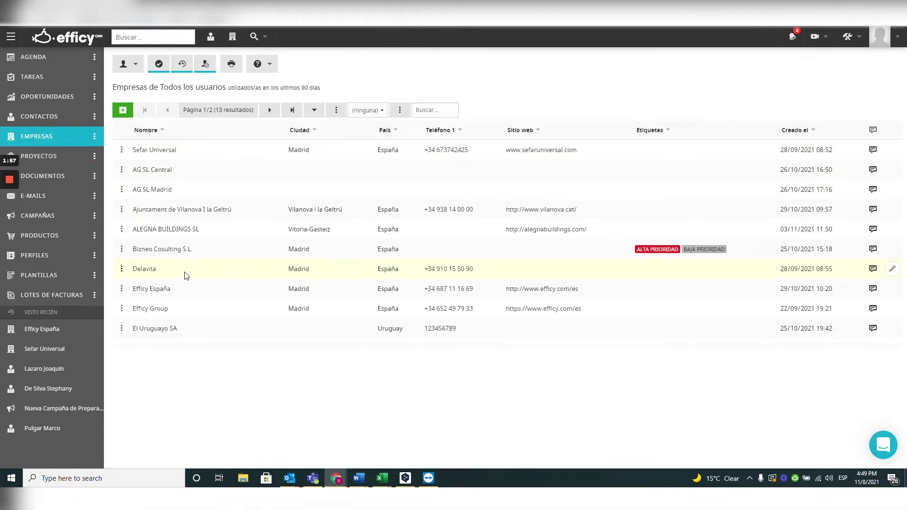
left_click(154, 151)
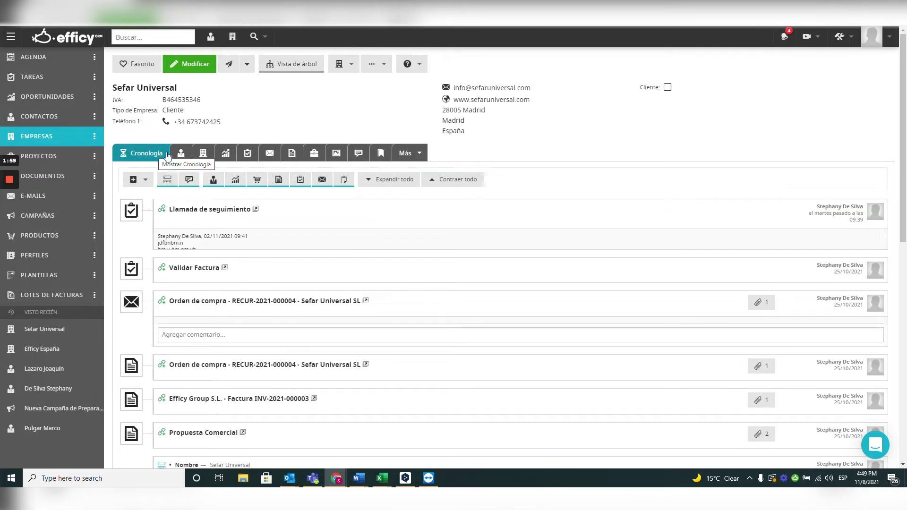
left_click(189, 64)
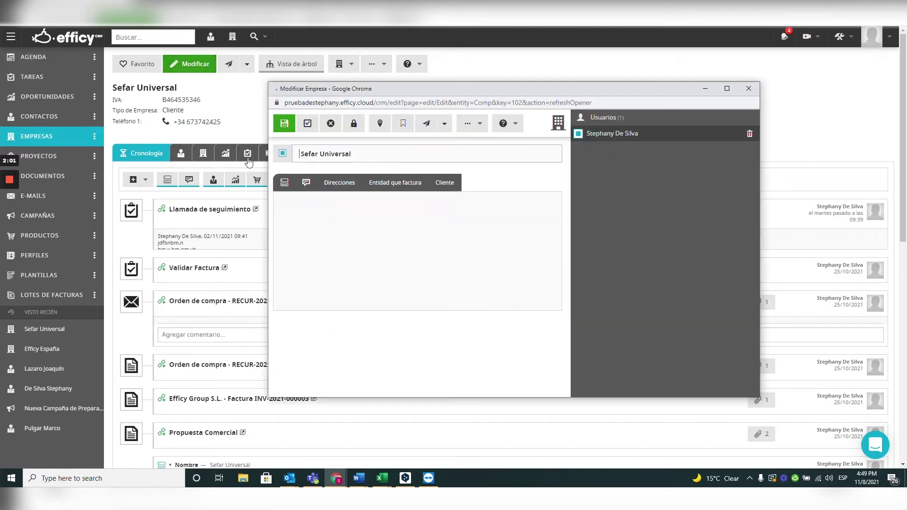
left_click(442, 191)
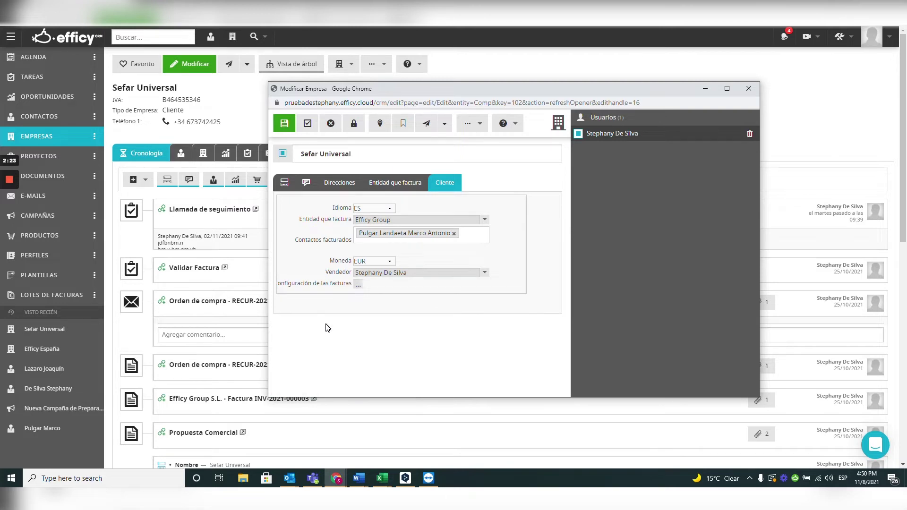
left_click(330, 124)
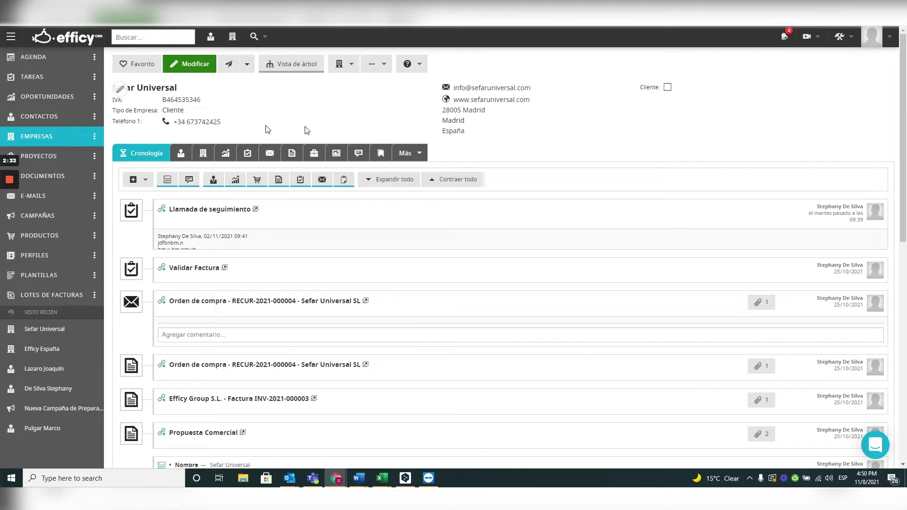
Step: Open the first opportunity in the Acercamiento stage for editing and display its linked products
left_click(57, 102)
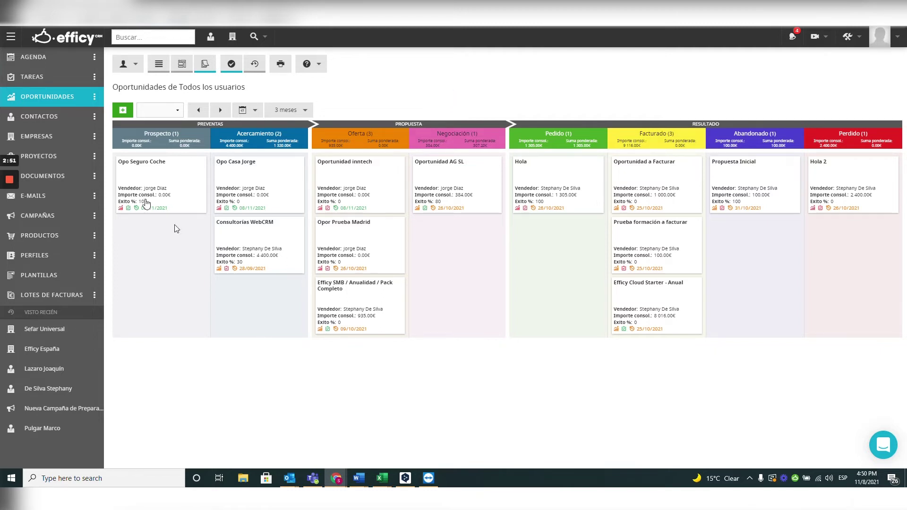
left_click(236, 162)
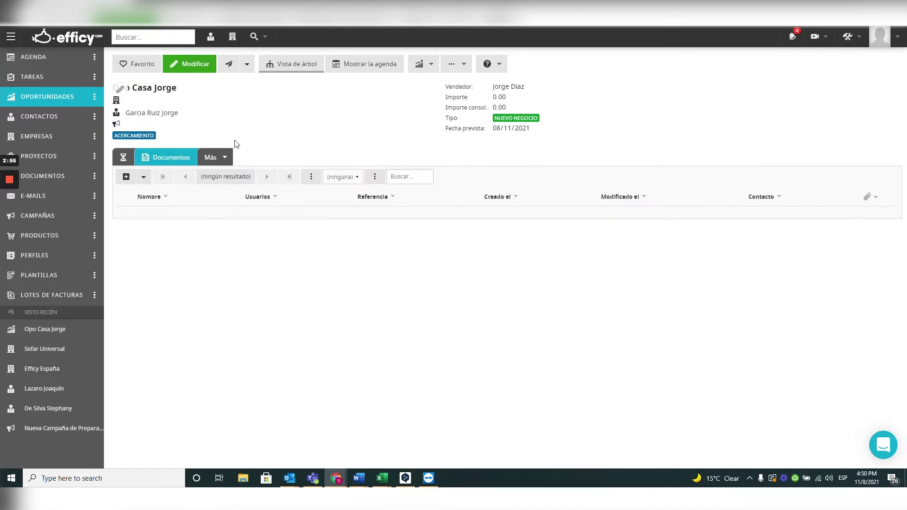
left_click(195, 66)
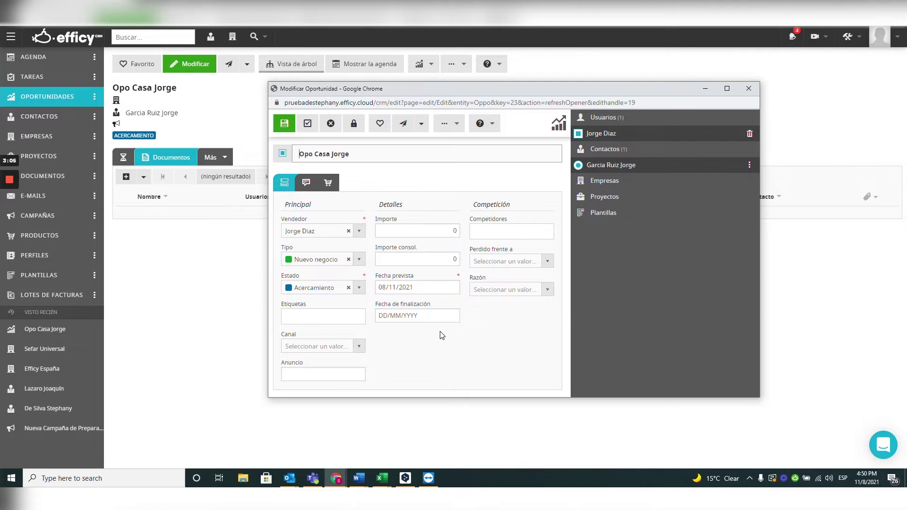
left_click(328, 182)
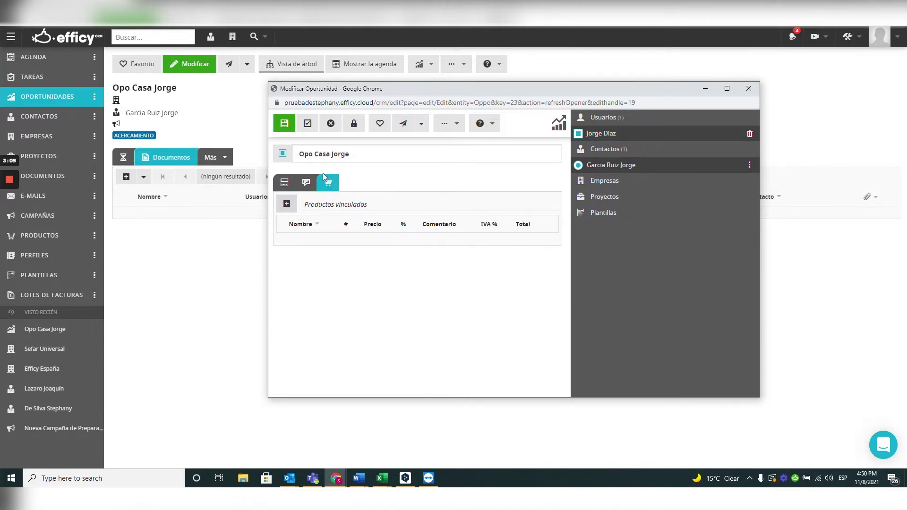
Step: Search all products with the wildcard % and link Efficy Cloud SMB to the opportunity
left_click(286, 204)
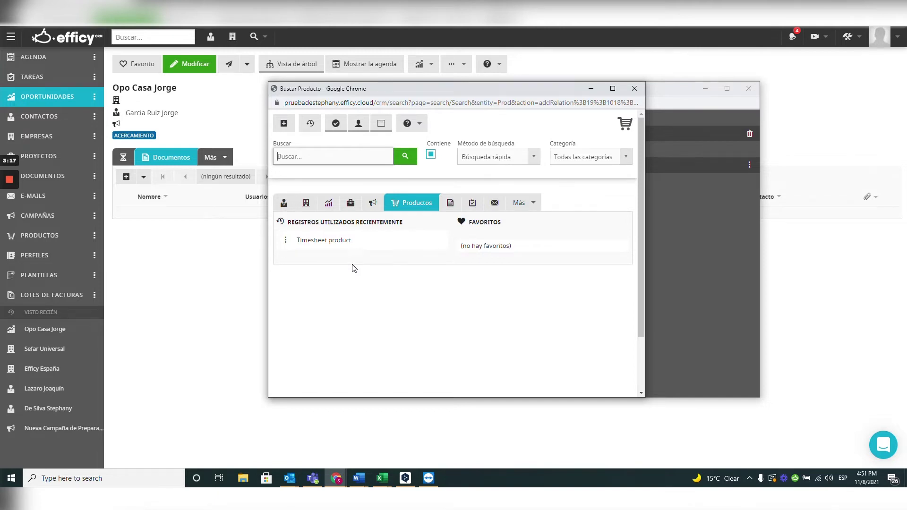
type("%")
key("Return")
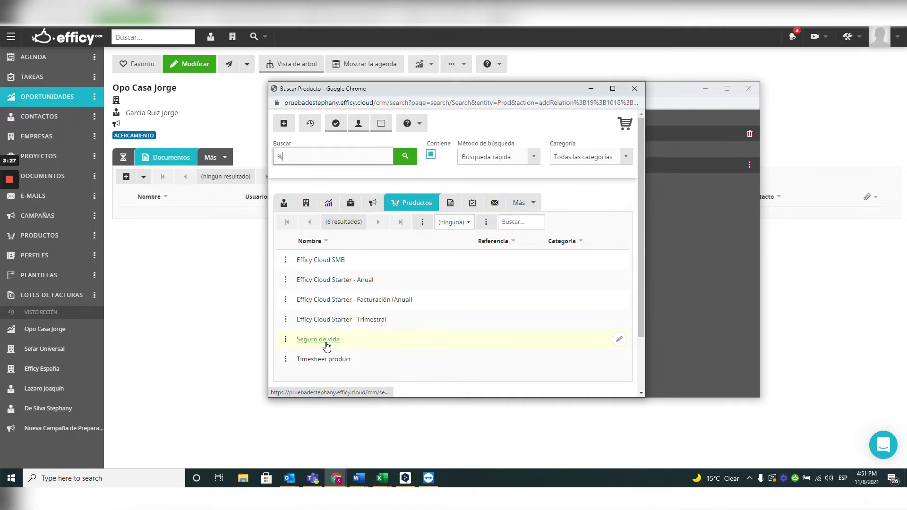
left_click(321, 260)
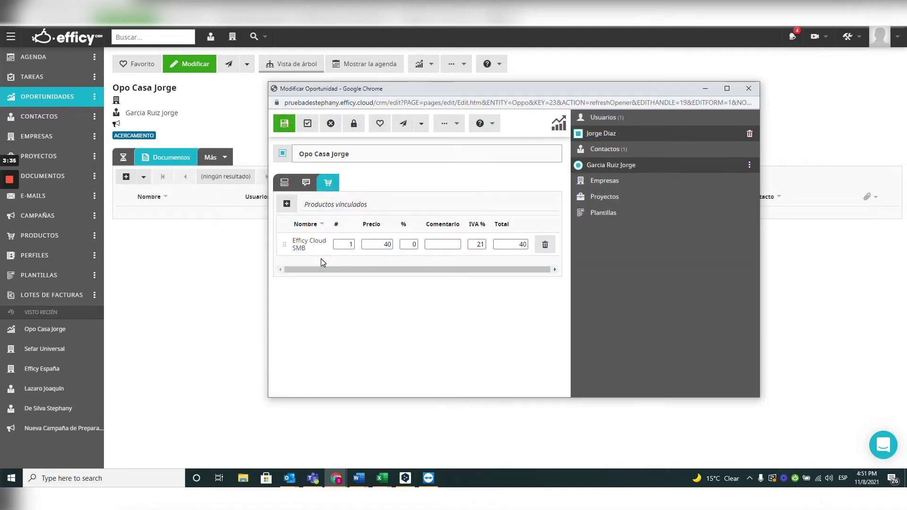
Step: Link the product Efficy Cloud Starter - Facturación (Anual) to the opportunity, using the wildcard search %
left_click(289, 205)
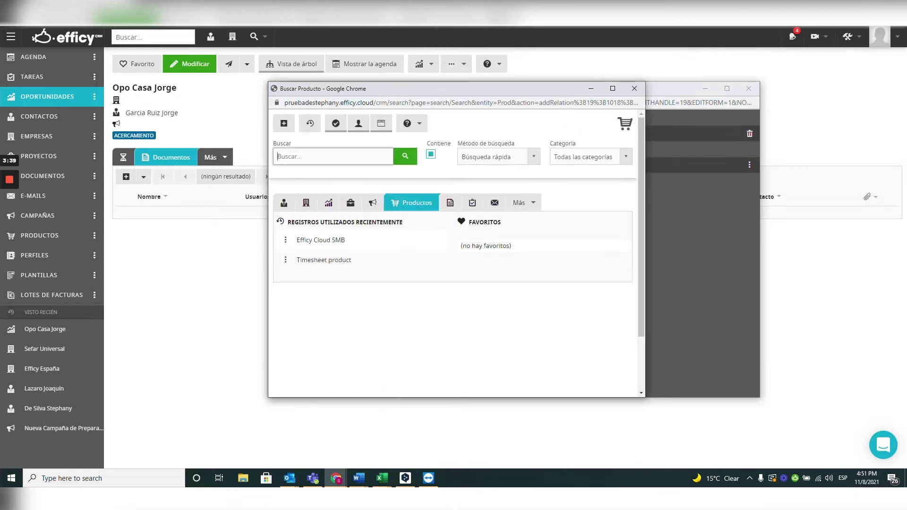
type("%")
key("Return")
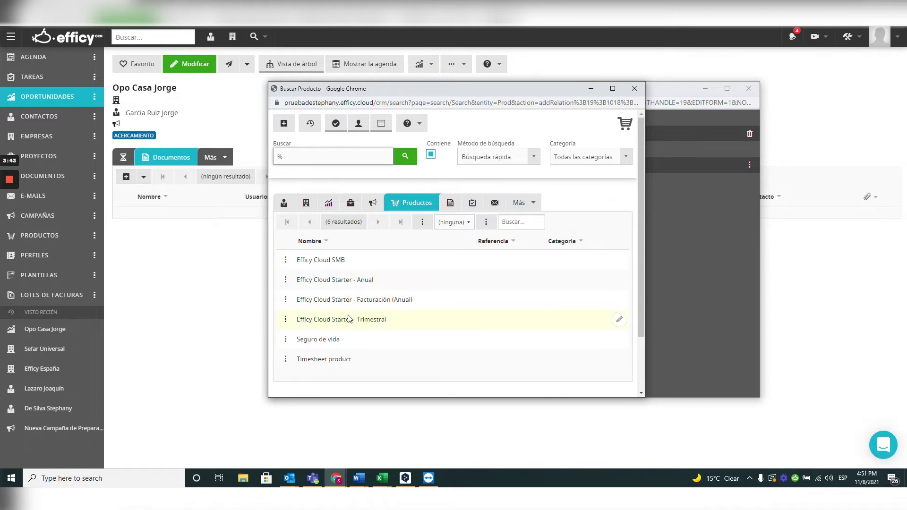
left_click(336, 303)
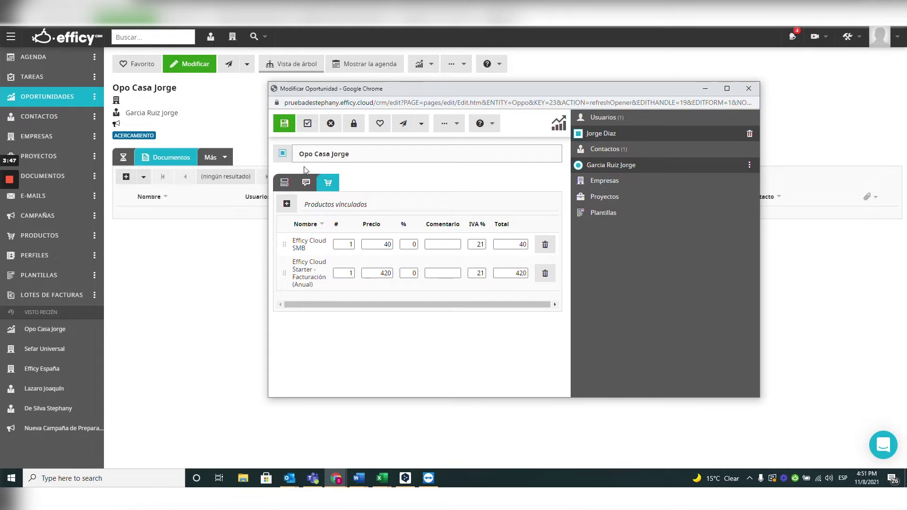
Step: Save the opportunity and display the list of products attached to it
left_click(285, 125)
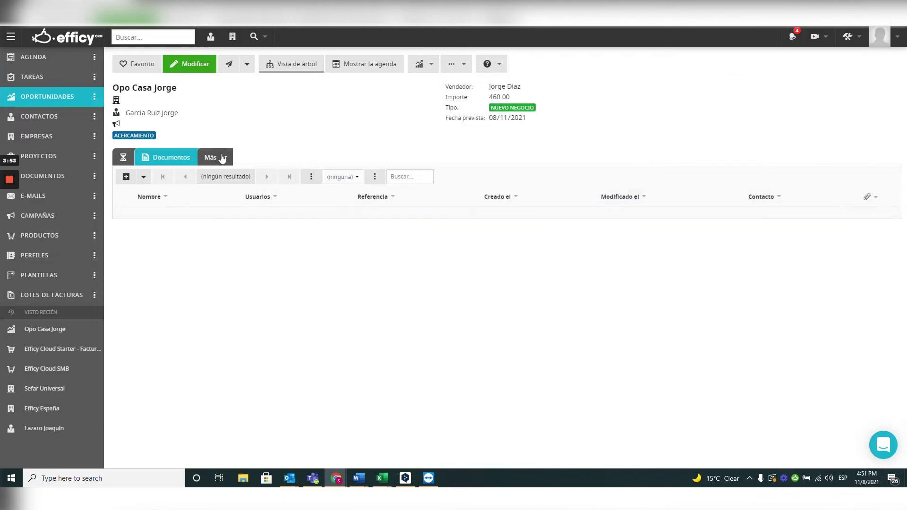
left_click(222, 158)
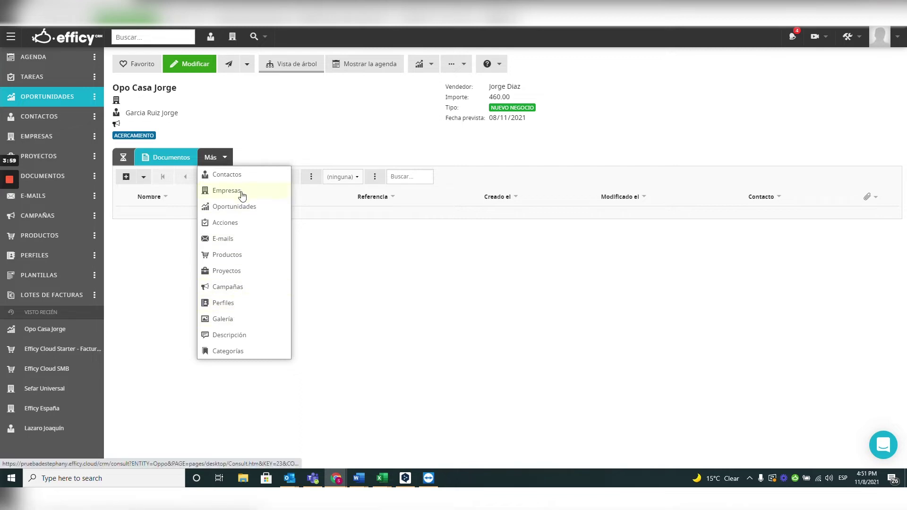
left_click(242, 255)
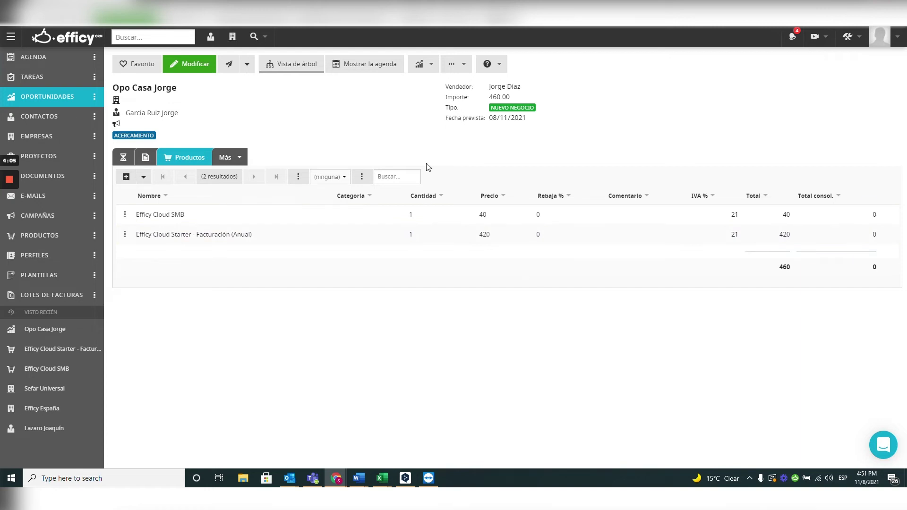
Step: Create a proposal from the template Venta - Ejemplo propuesta comercial (ES) and generate a PDF of its attached Word file
left_click(431, 66)
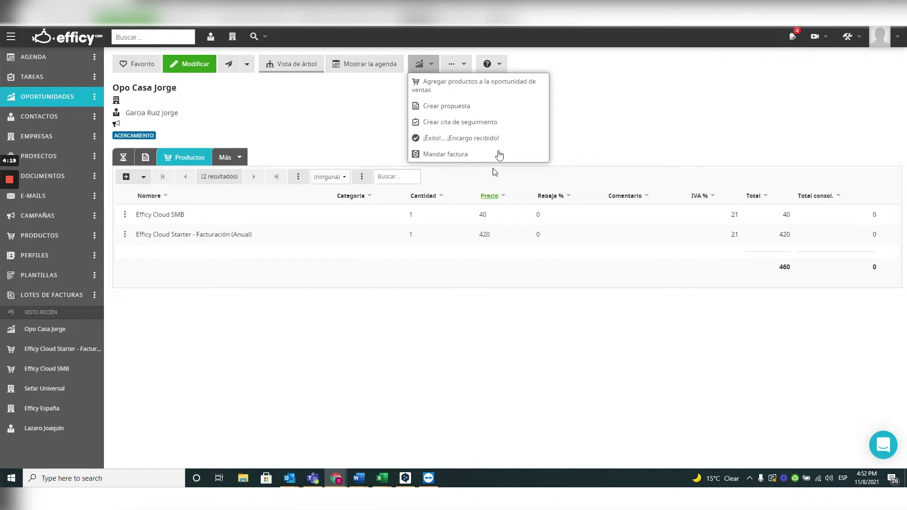
left_click(481, 111)
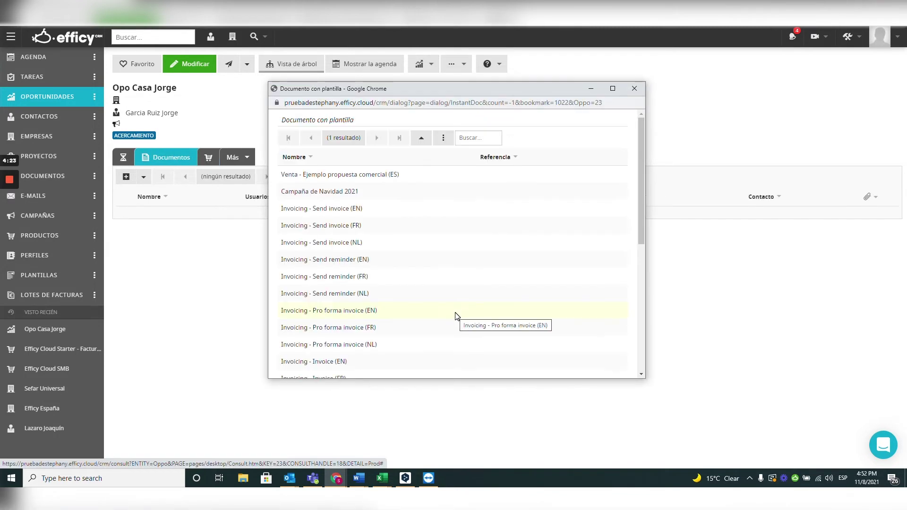
left_click(334, 177)
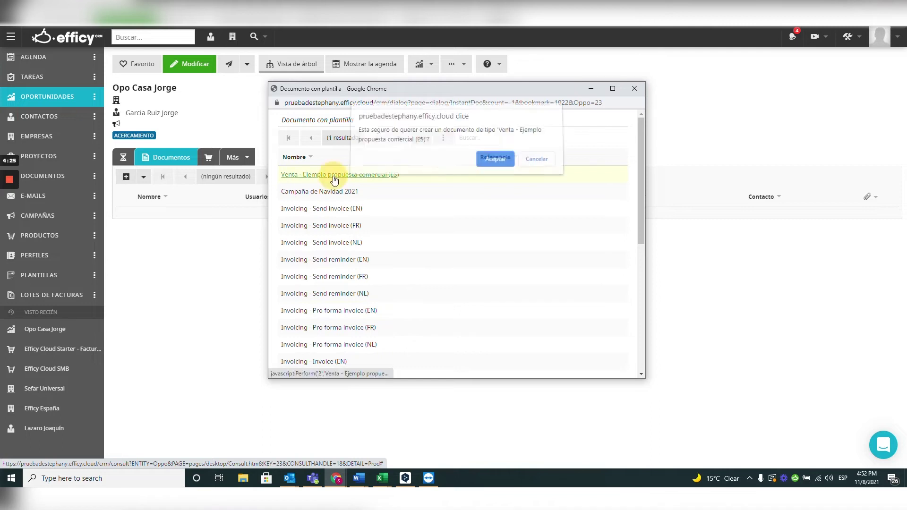
left_click(495, 164)
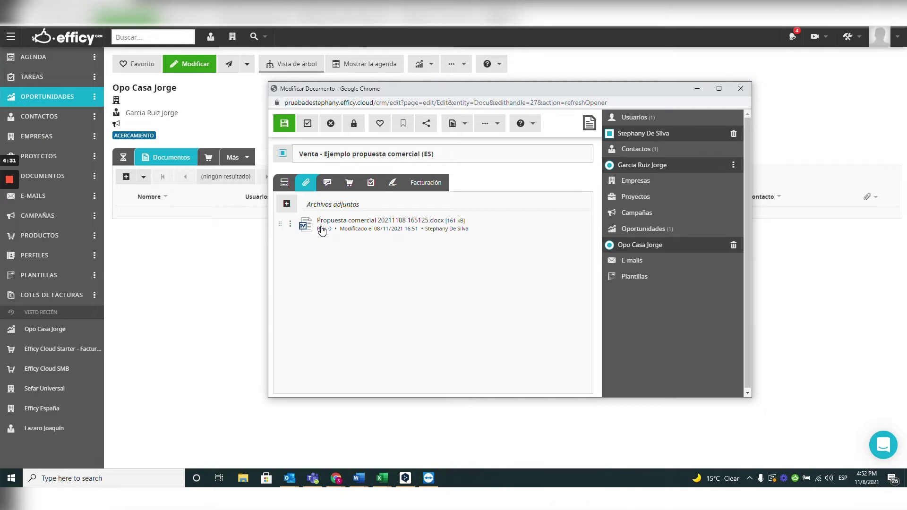
left_click(290, 224)
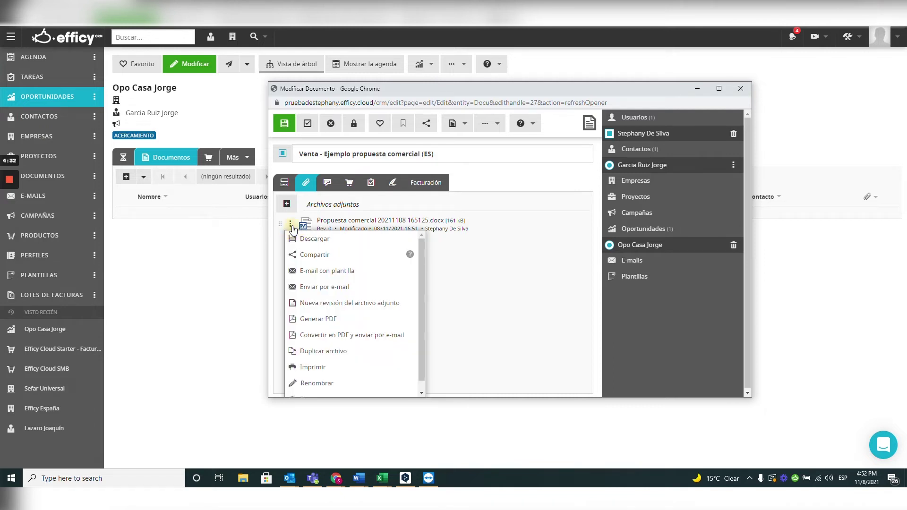
left_click(343, 325)
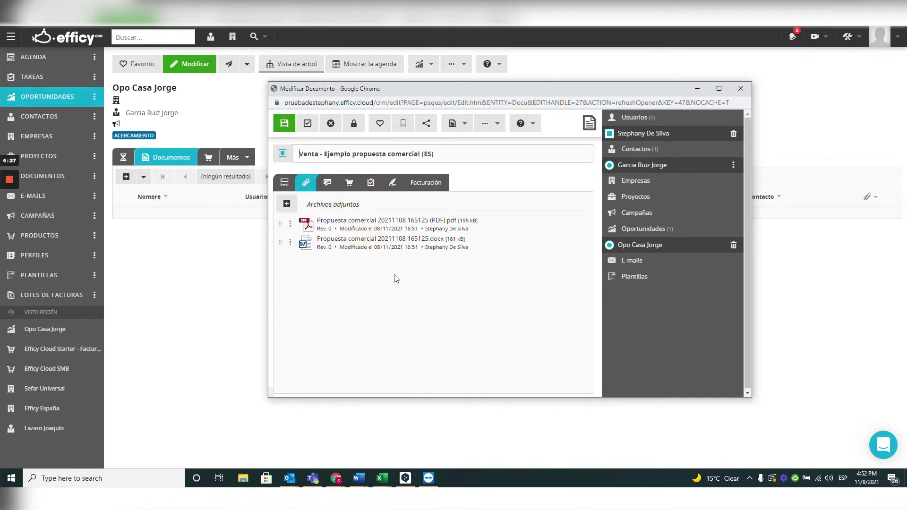
Step: Save the proposal document and register the opportunity's order as received, with completion date 08/11/2021 and status Facturado
left_click(285, 124)
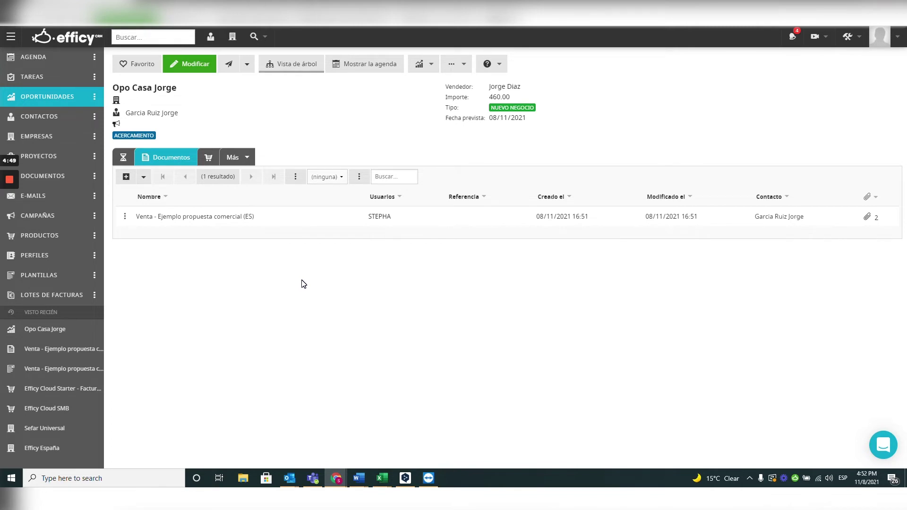
left_click(429, 66)
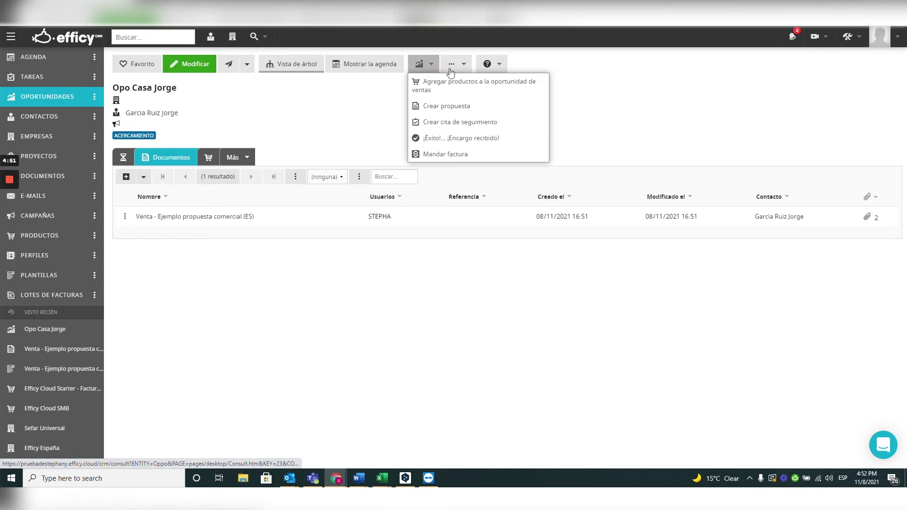
left_click(439, 141)
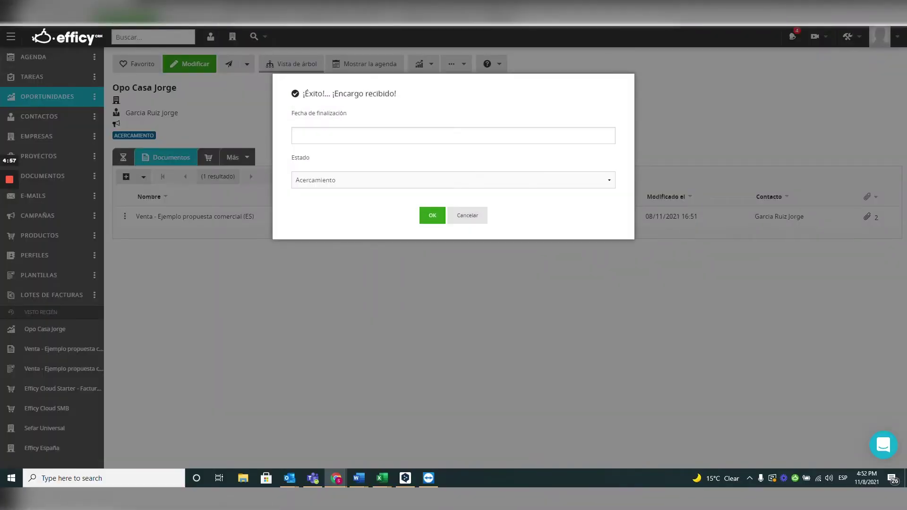
left_click(334, 135)
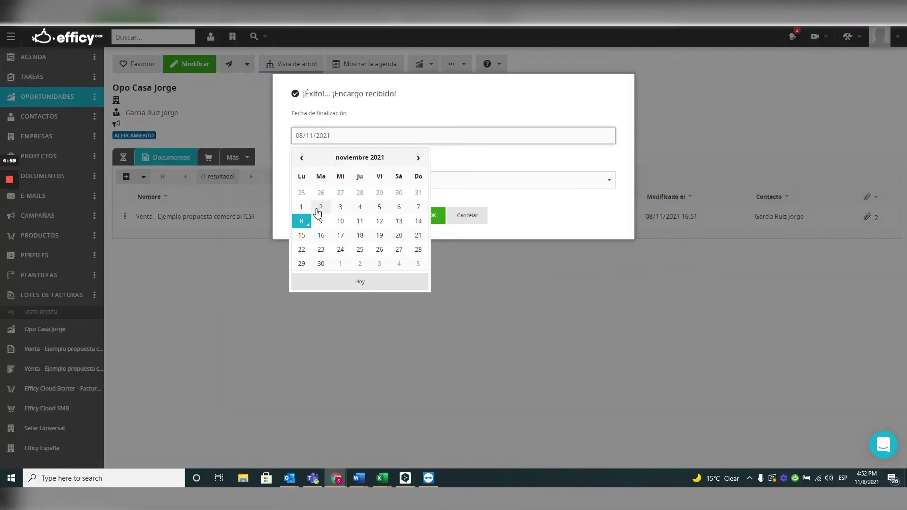
left_click(309, 222)
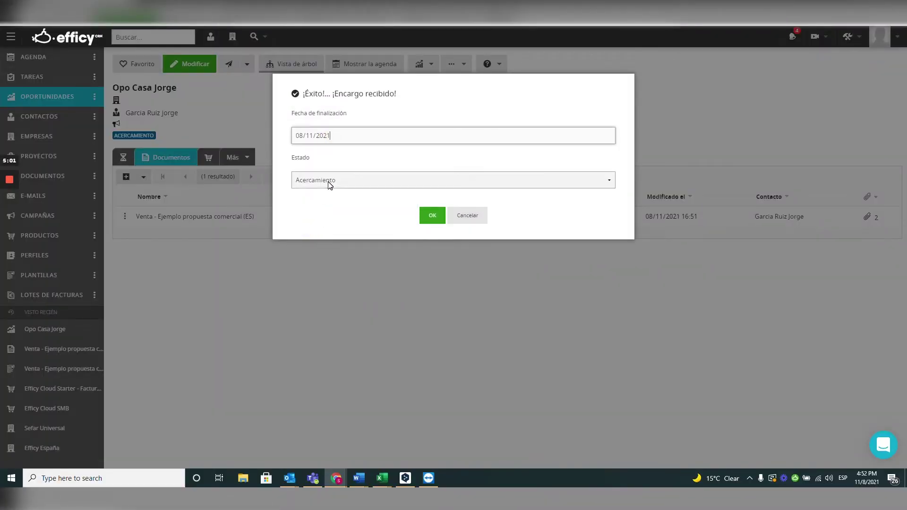
left_click(327, 181)
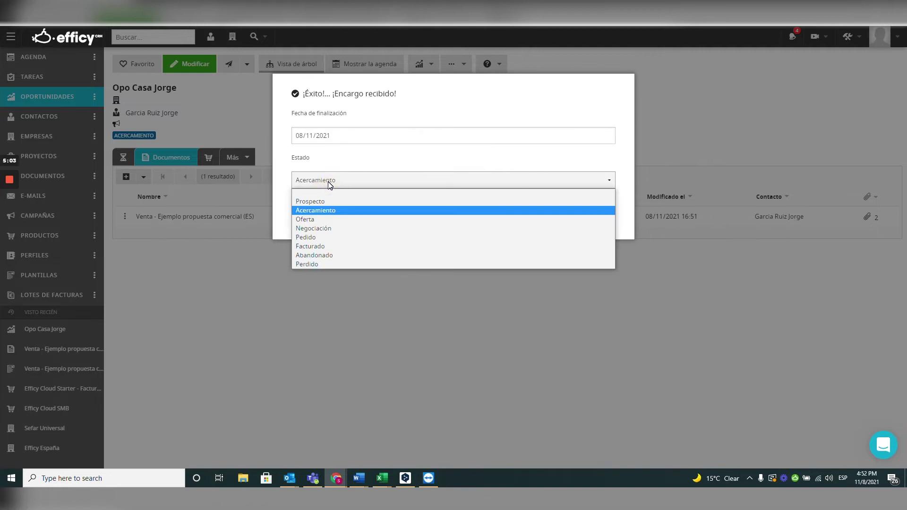
left_click(316, 246)
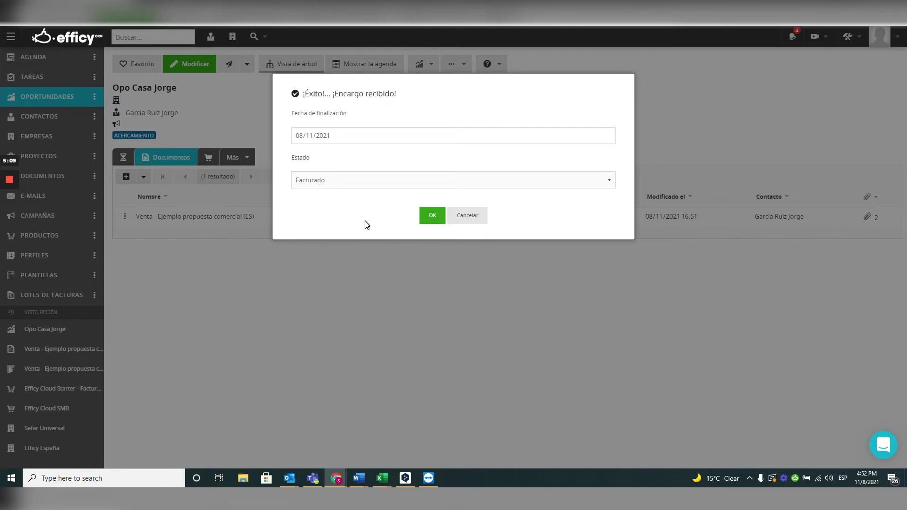
left_click(432, 216)
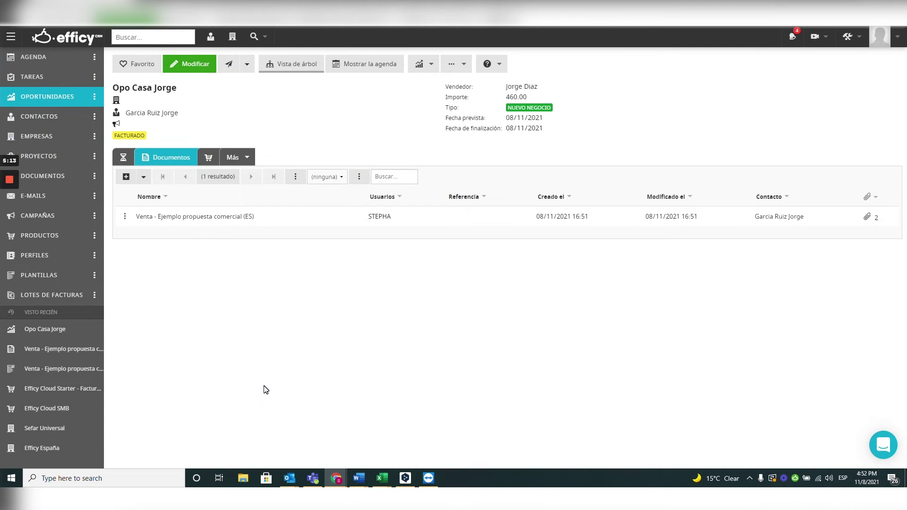
Step: Create and save an invoice batch with invoice type Manual and description Proyecto XX
left_click(56, 296)
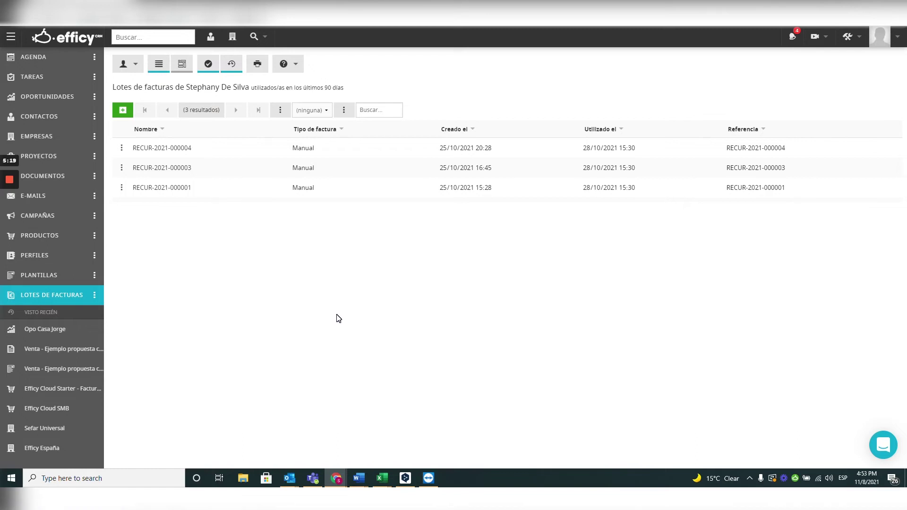
left_click(123, 111)
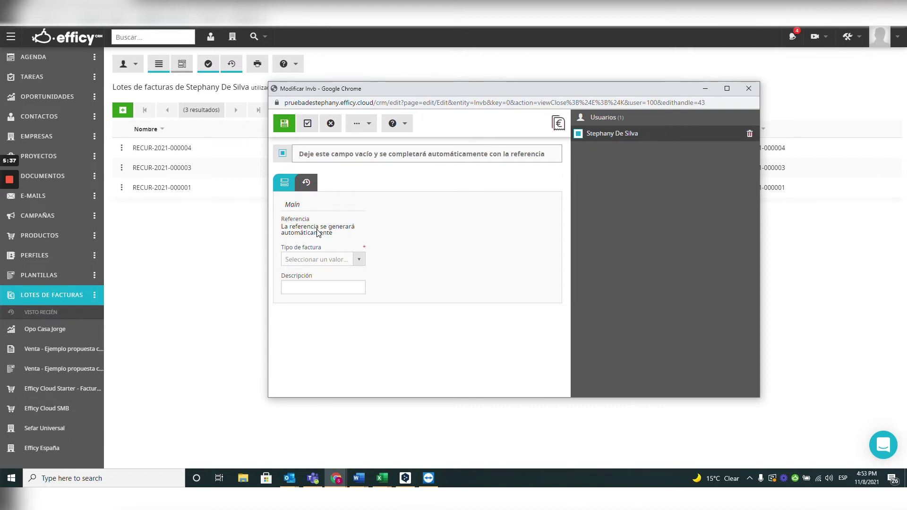
left_click(319, 259)
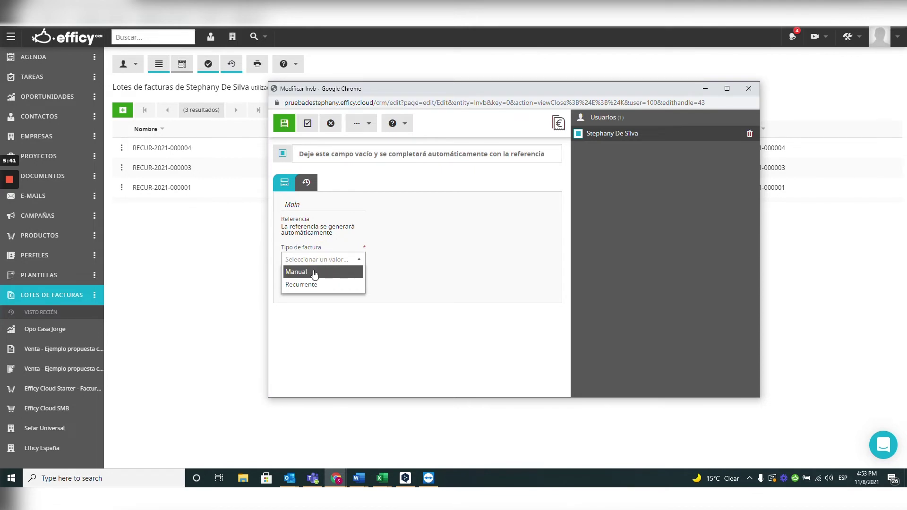
left_click(315, 273)
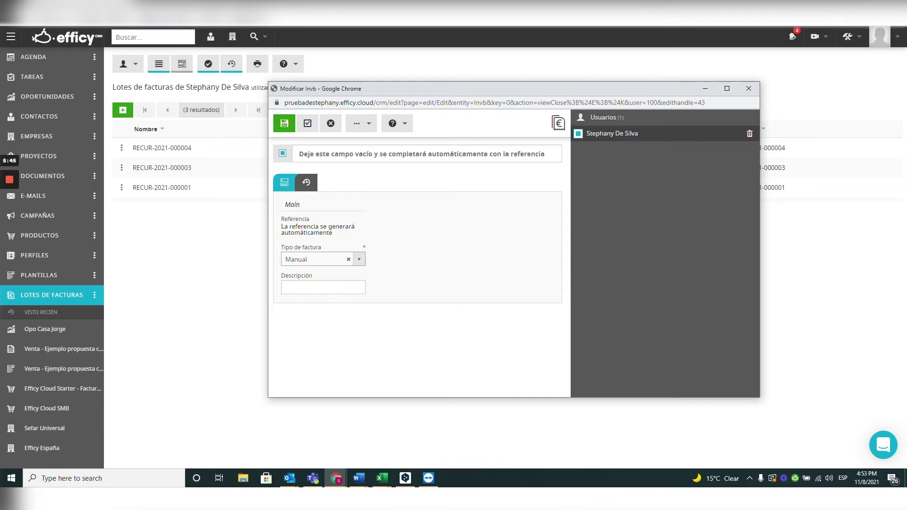
left_click(300, 288)
type("P")
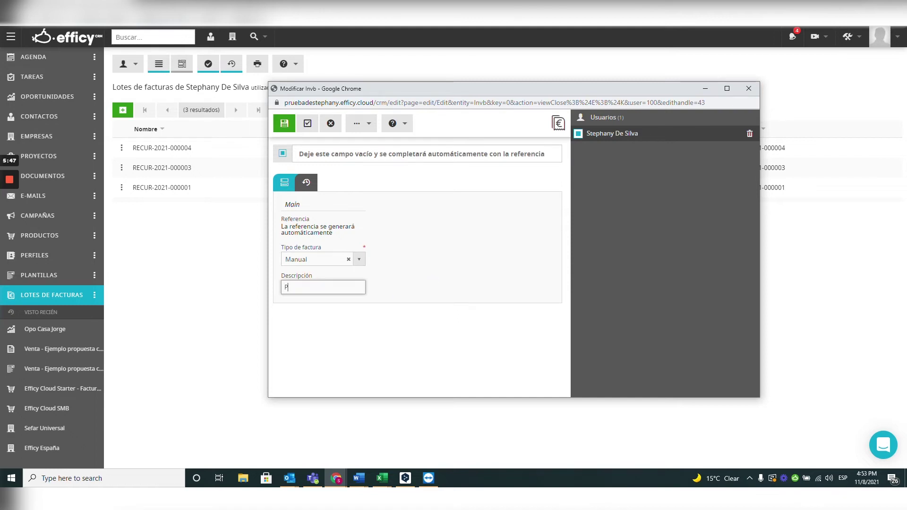
type("royecto XX")
left_click(284, 124)
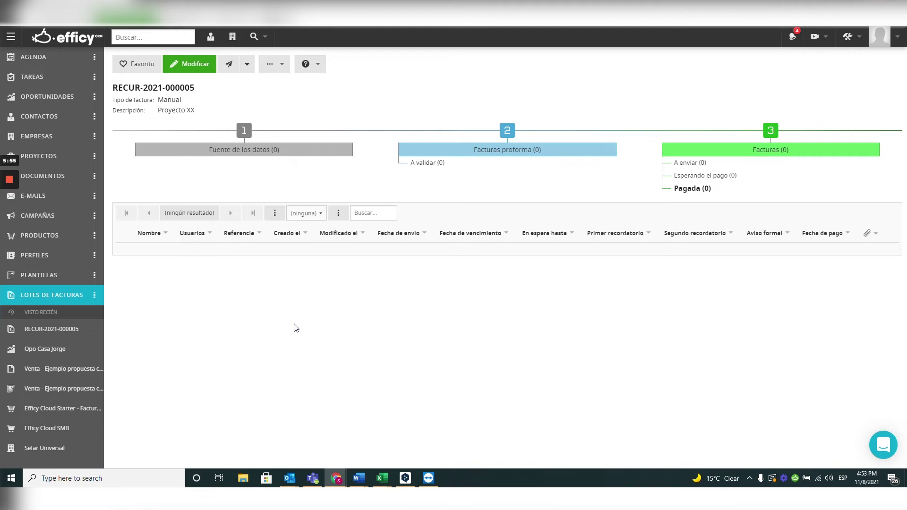
Step: Add the recently used, invoiced opportunity to the batch's data source and verify the billing data
left_click(235, 149)
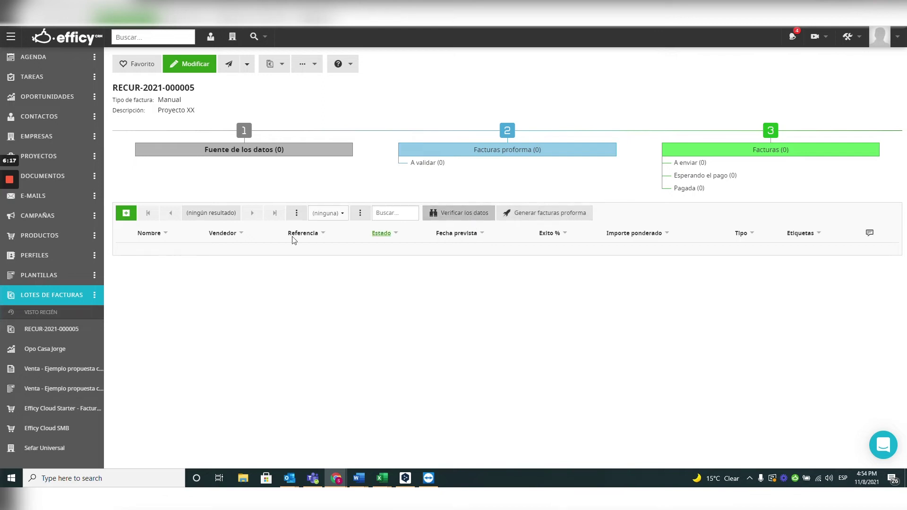
left_click(127, 214)
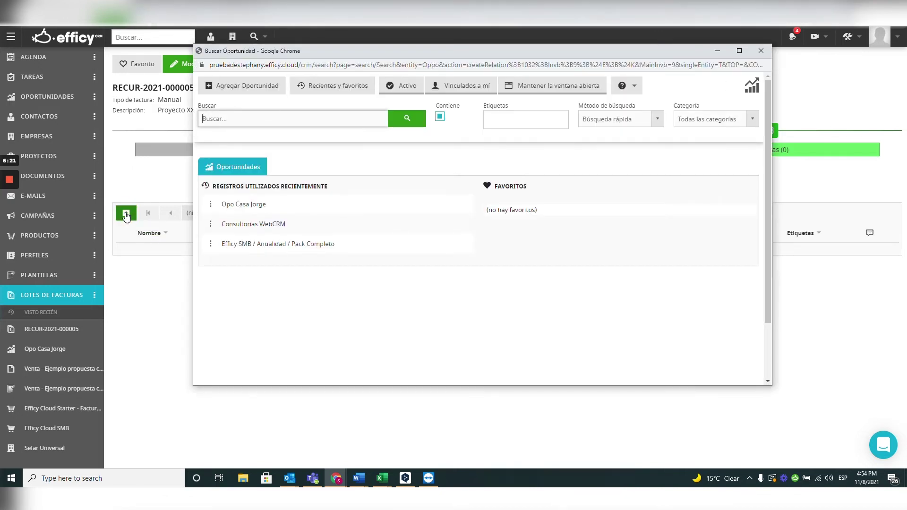
left_click(250, 206)
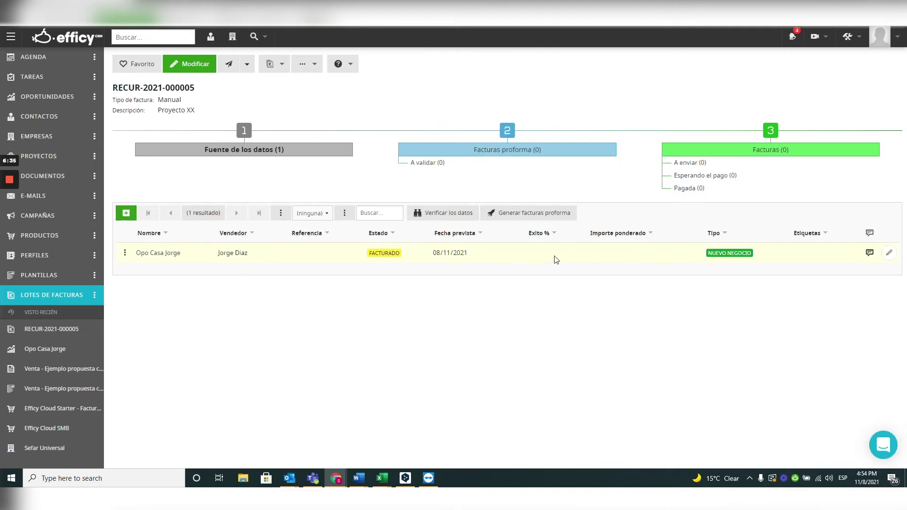
left_click(441, 213)
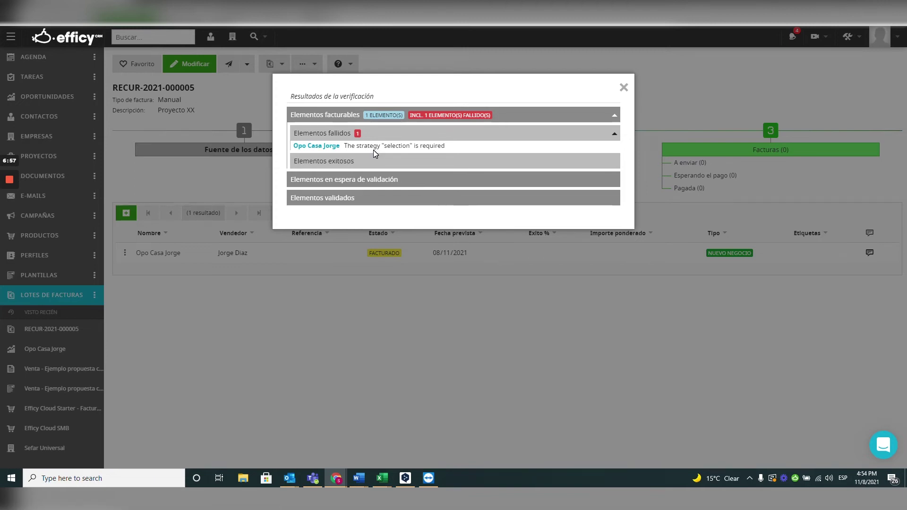
left_click(624, 87)
Step: Link the company Sefar Universal and its suggested contact to the batch's opportunity, and save the opportunity
left_click(165, 254)
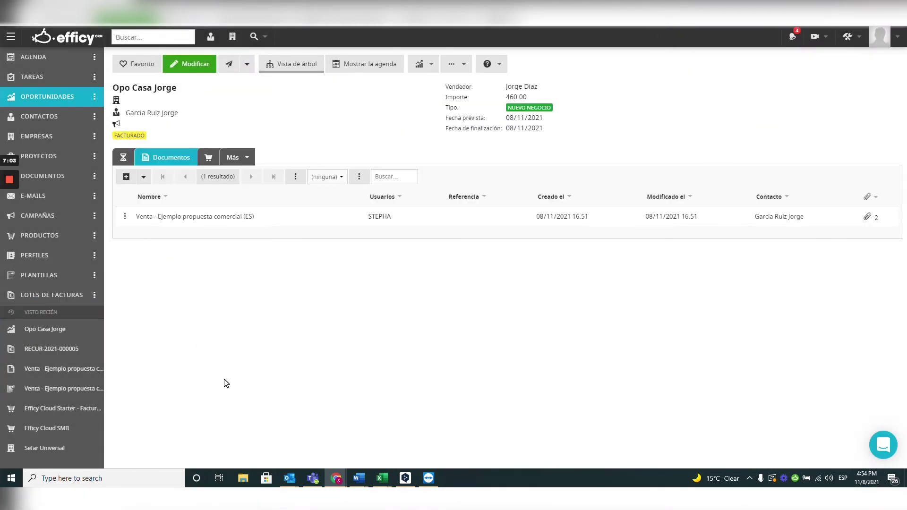
mouse_move(169, 102)
left_click(201, 66)
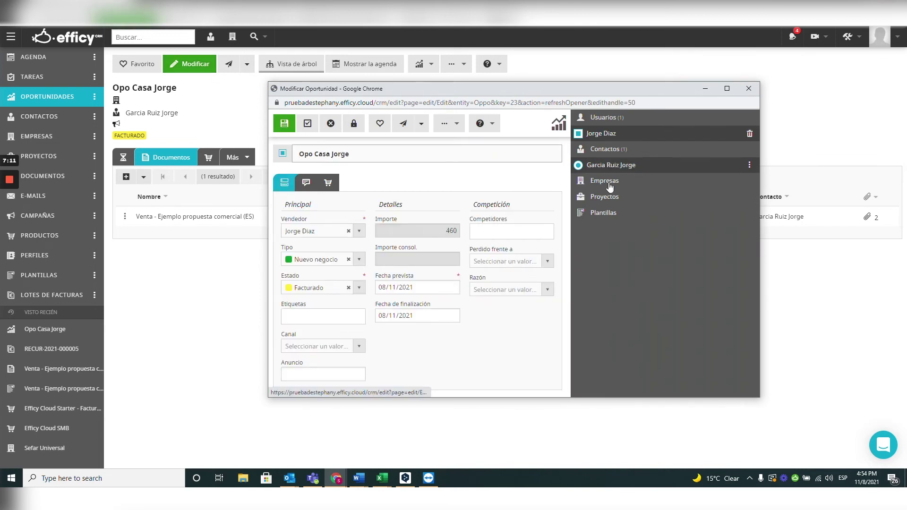
left_click(609, 185)
left_click(457, 204)
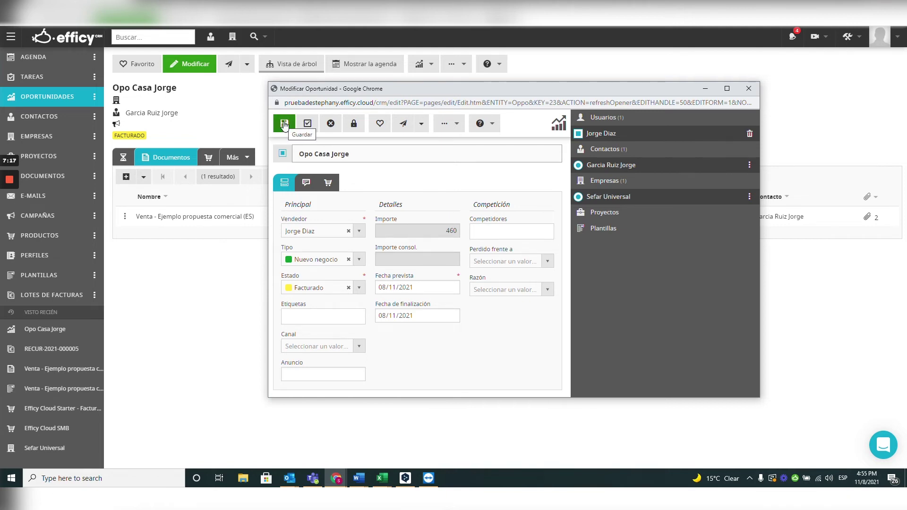
left_click(607, 148)
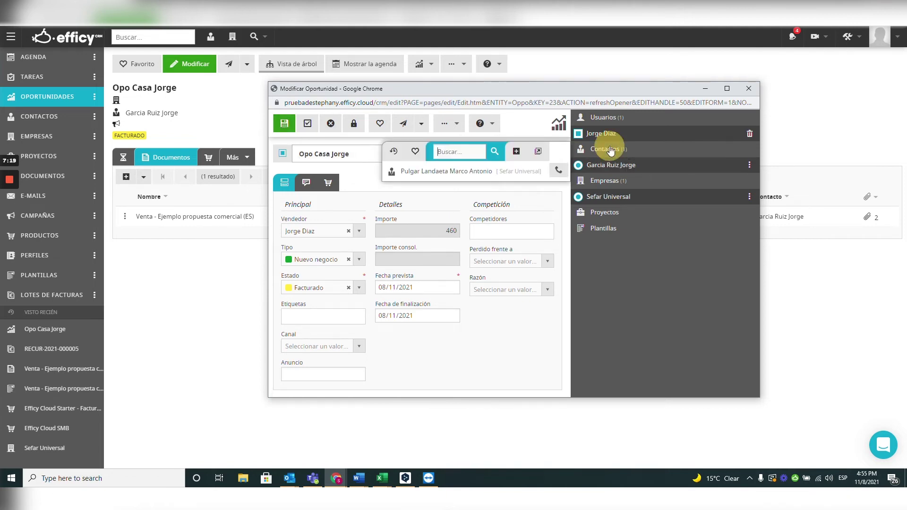
left_click(461, 173)
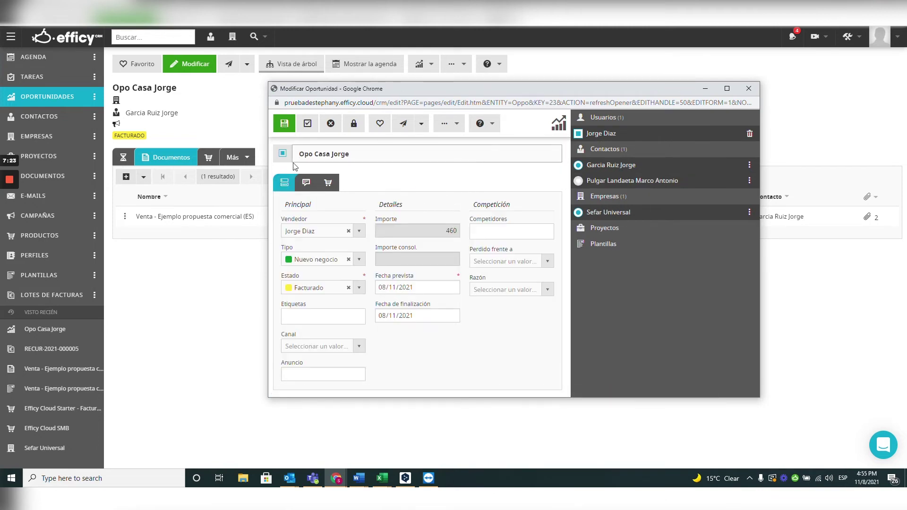
left_click(284, 124)
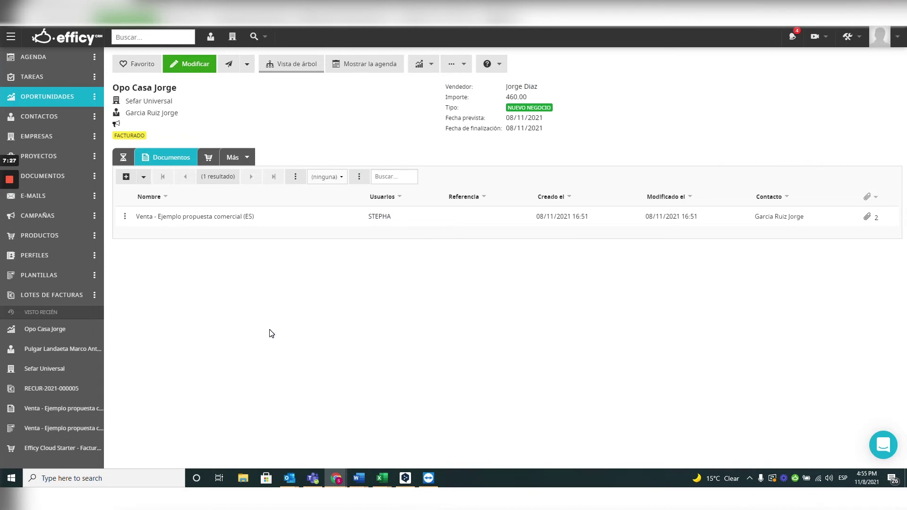
Step: Reopen the newest invoice batch and verify its source data again
mouse_move(13, 189)
left_click(63, 296)
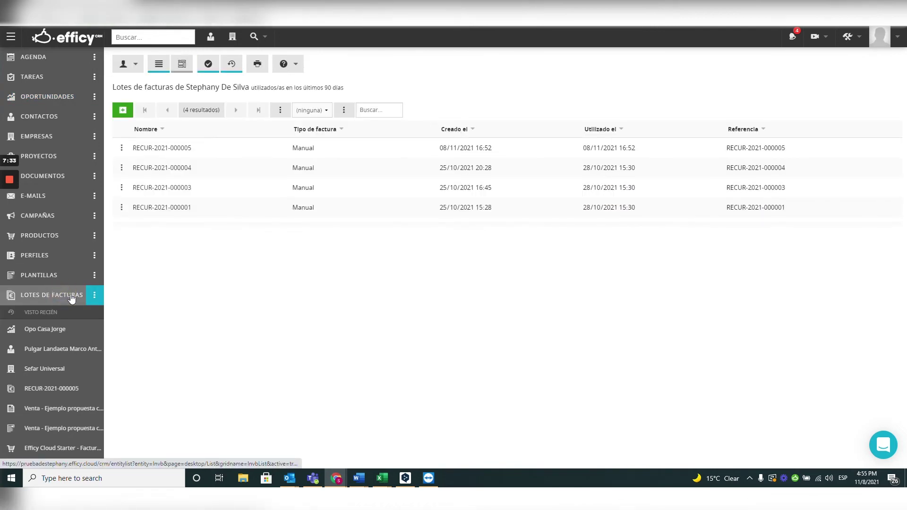
left_click(161, 149)
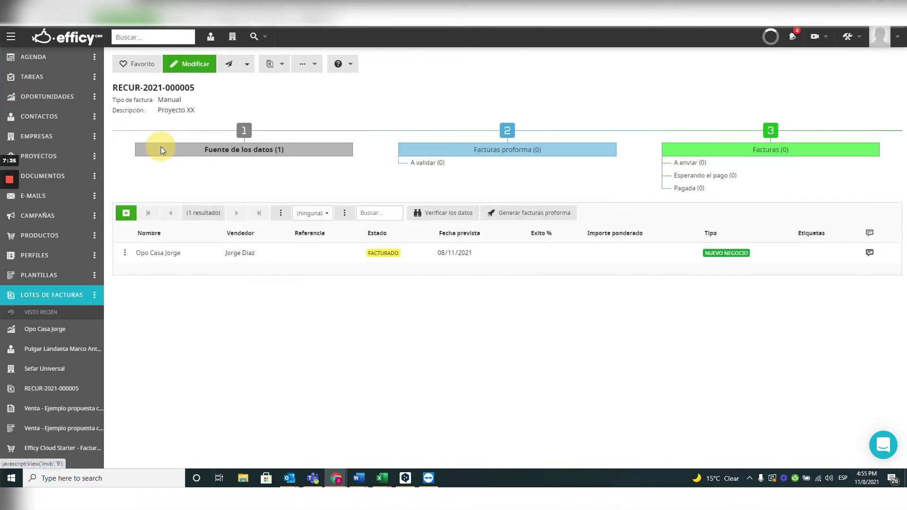
left_click(462, 212)
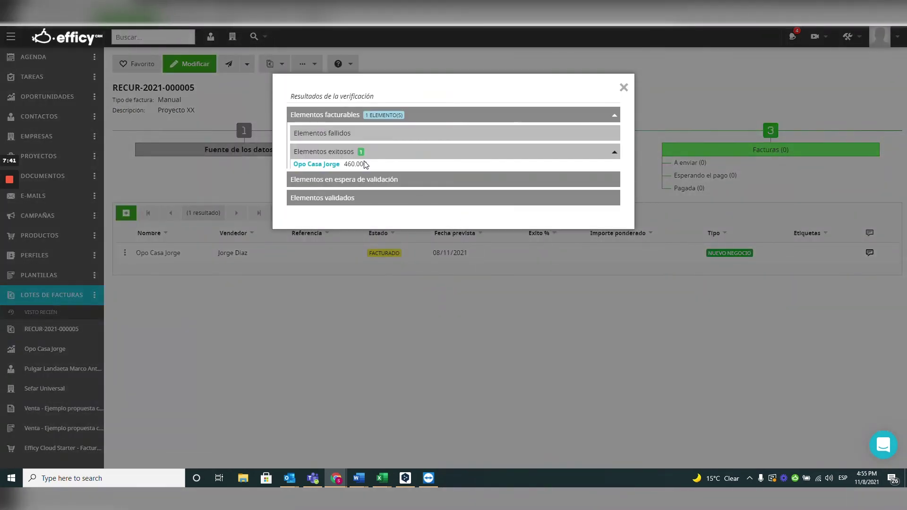
left_click(624, 88)
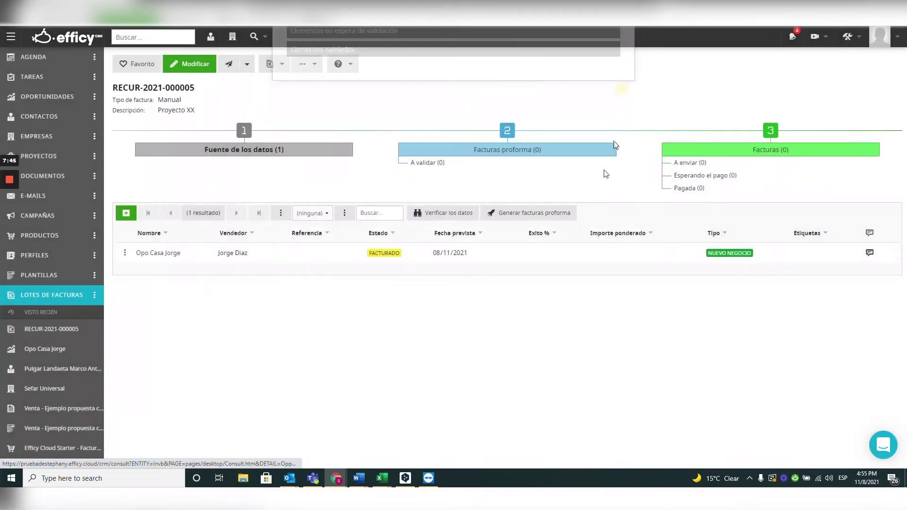
Step: Generate the batch's proforma invoices and display the list of them
left_click(533, 217)
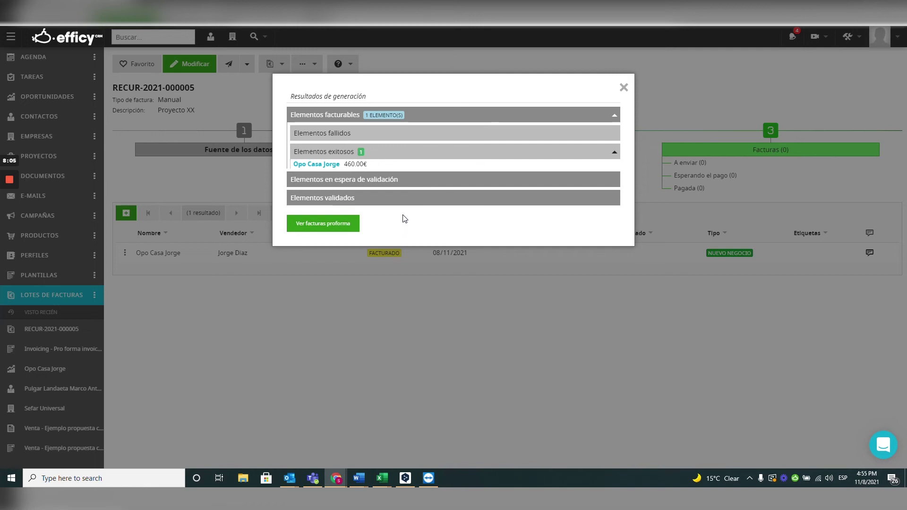
left_click(624, 87)
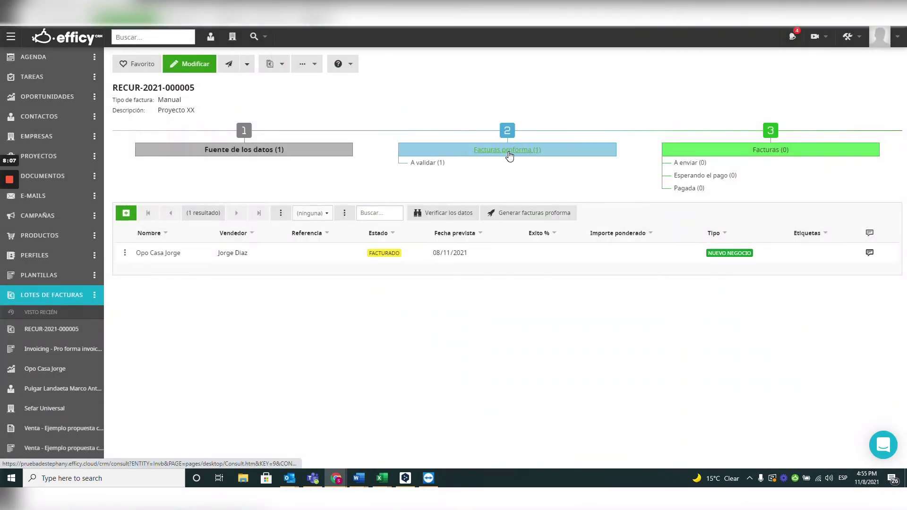
left_click(508, 150)
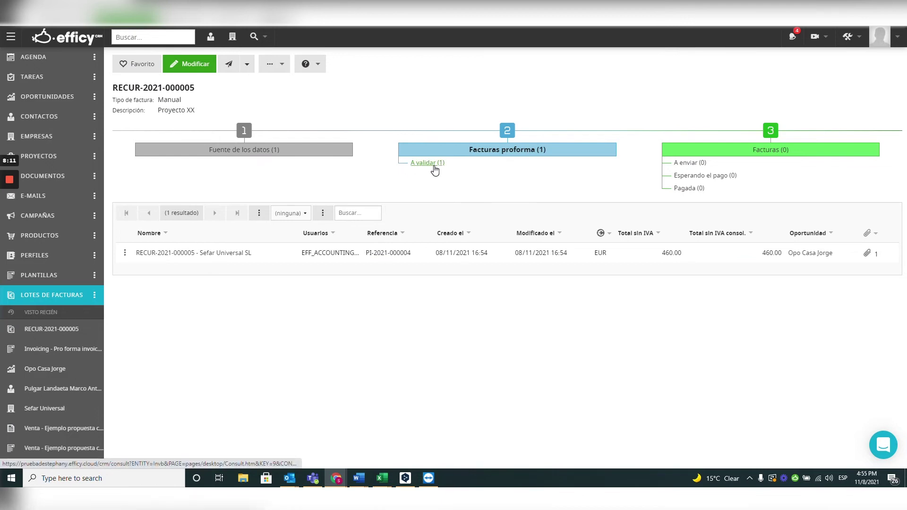
Step: Open the PDF attached to the Sefar Universal proforma invoice and review its product lines, VAT and total
left_click(161, 258)
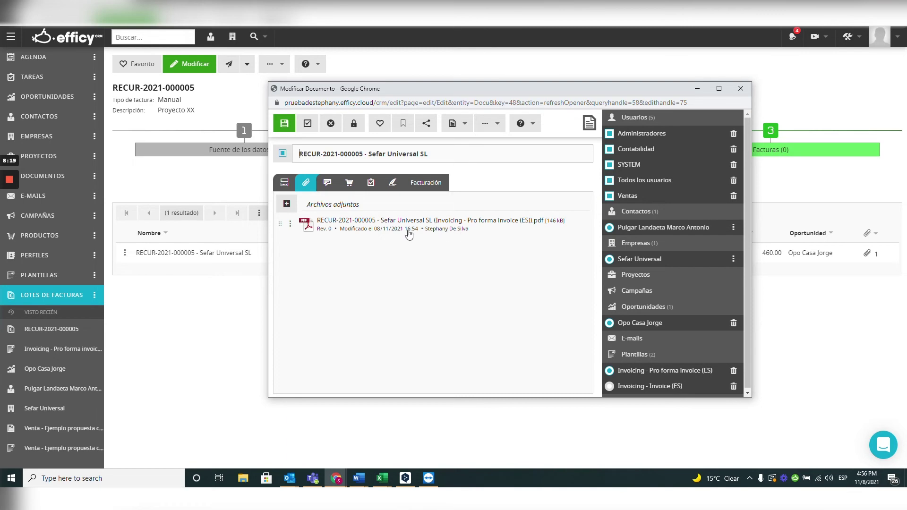
left_click(394, 225)
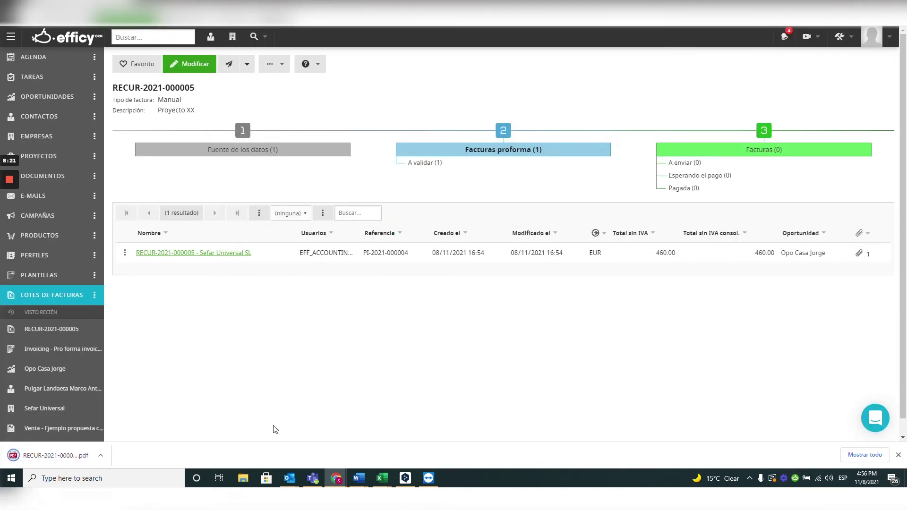
left_click(76, 455)
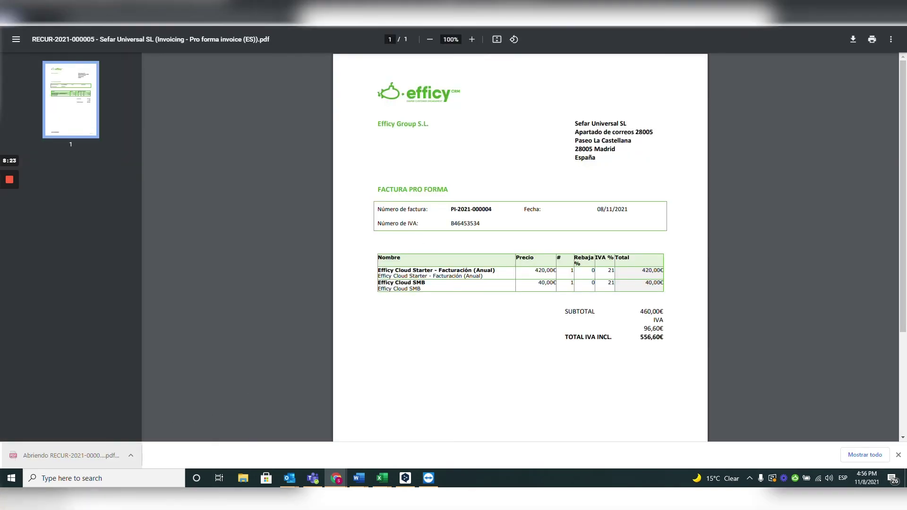
scroll(520, 245, "down", 3)
scroll(520, 246, "up", 3)
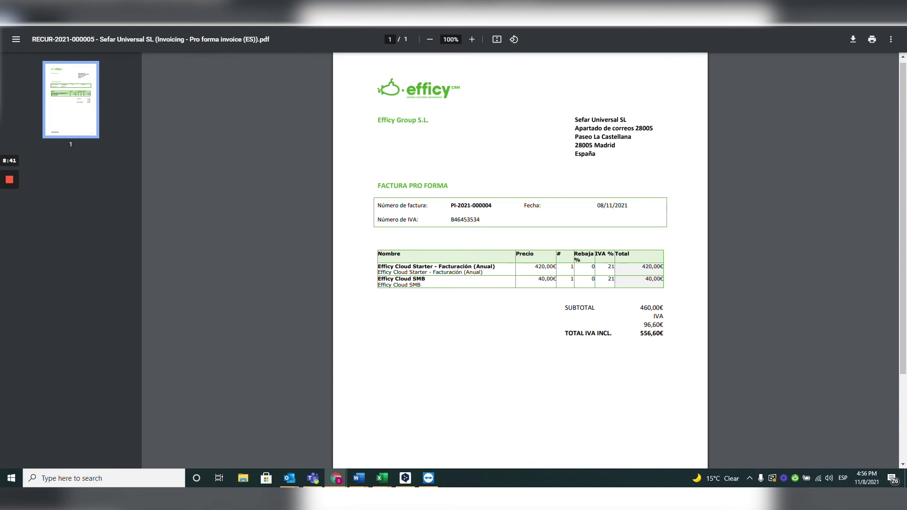
Step: Leave the PDF, examine the actions available for the Sefar Universal proforma document, including generating a purchase order, and close the document
key("ctrl+w")
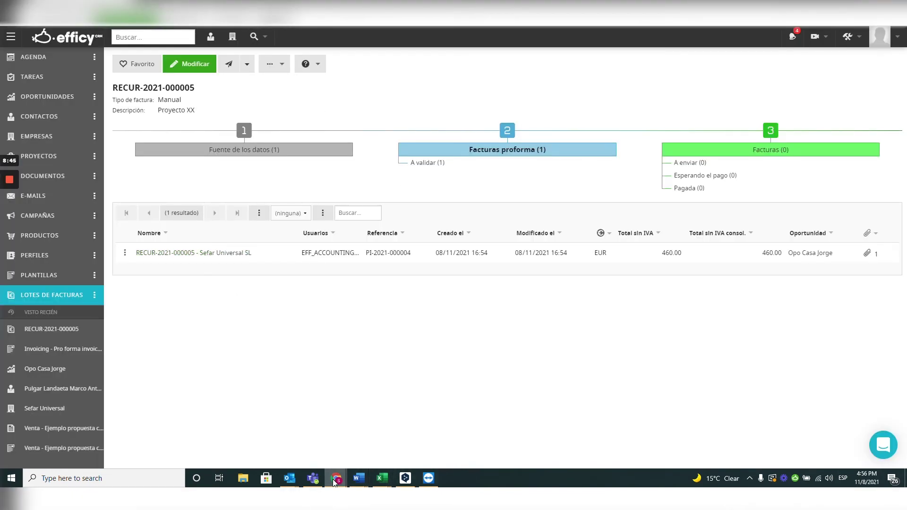
mouse_move(336, 478)
left_click(537, 448)
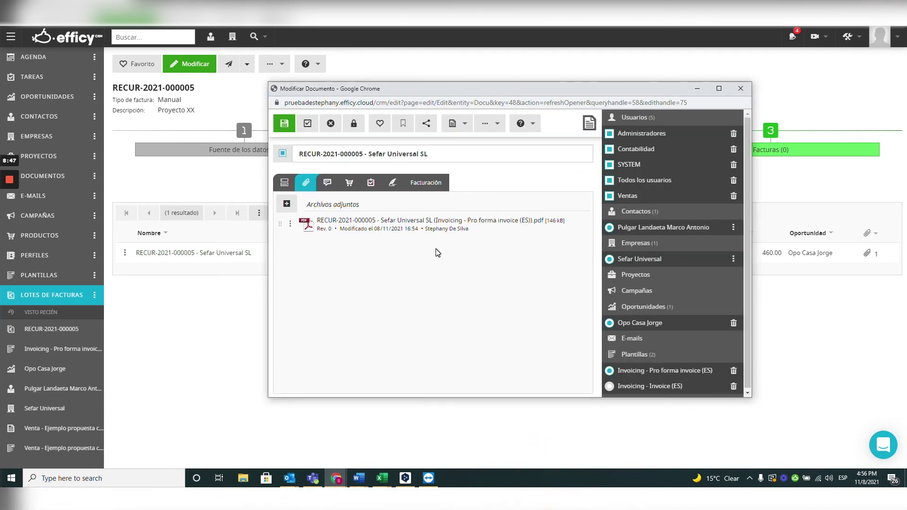
left_click(465, 124)
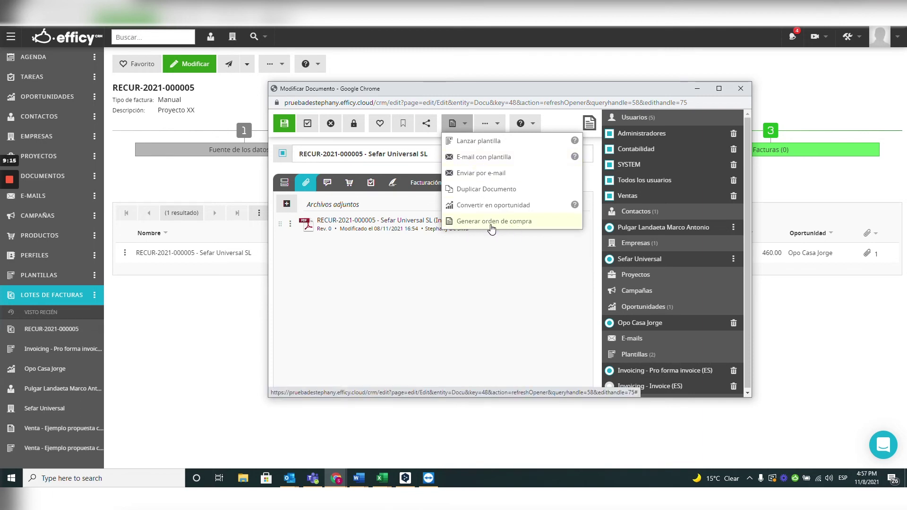
left_click(489, 259)
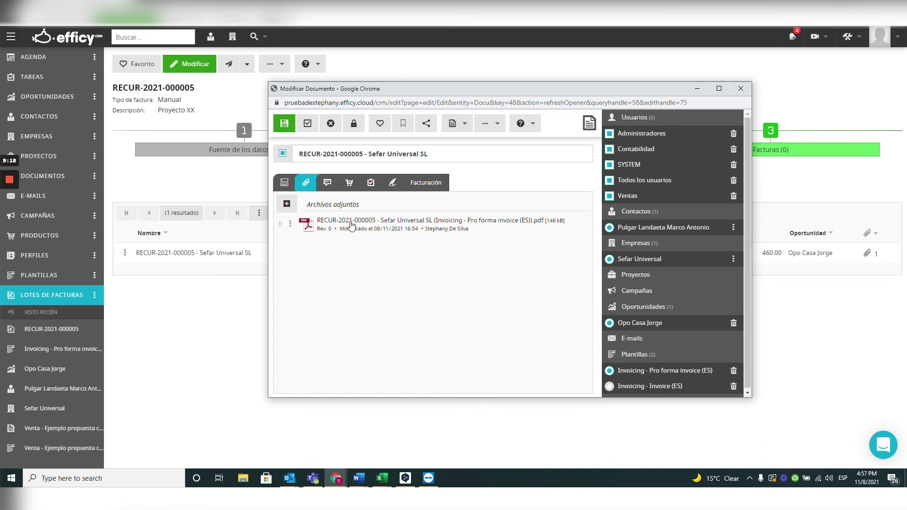
left_click(490, 124)
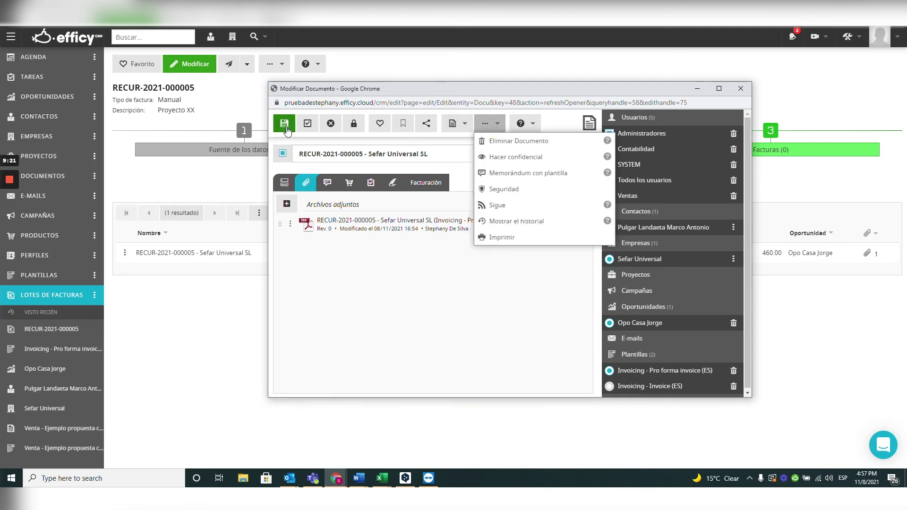
left_click(340, 128)
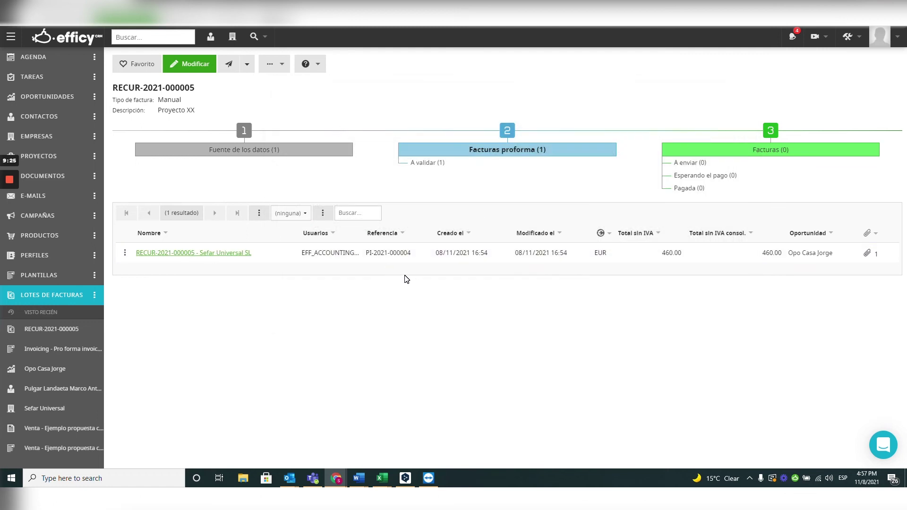
Step: Validate all of the batch's proforma invoices awaiting validation and display the resulting invoices
left_click(124, 257)
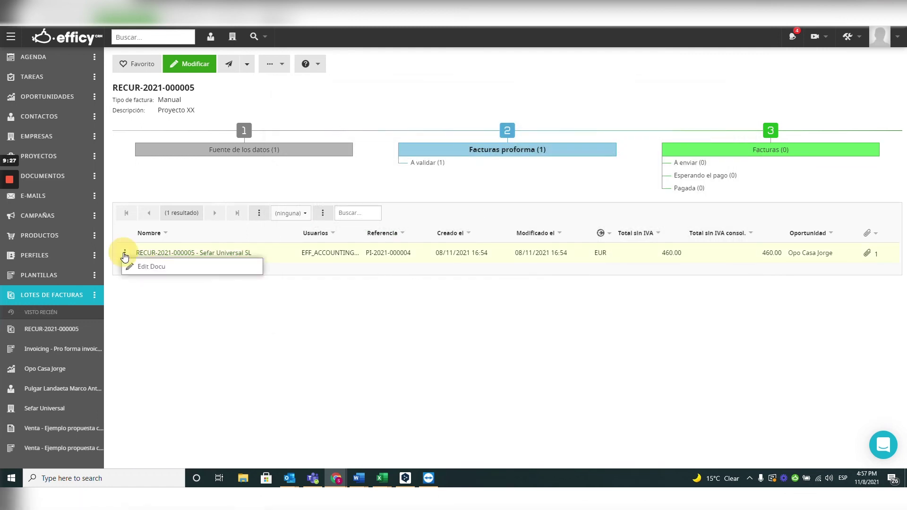
left_click(294, 334)
left_click(210, 254)
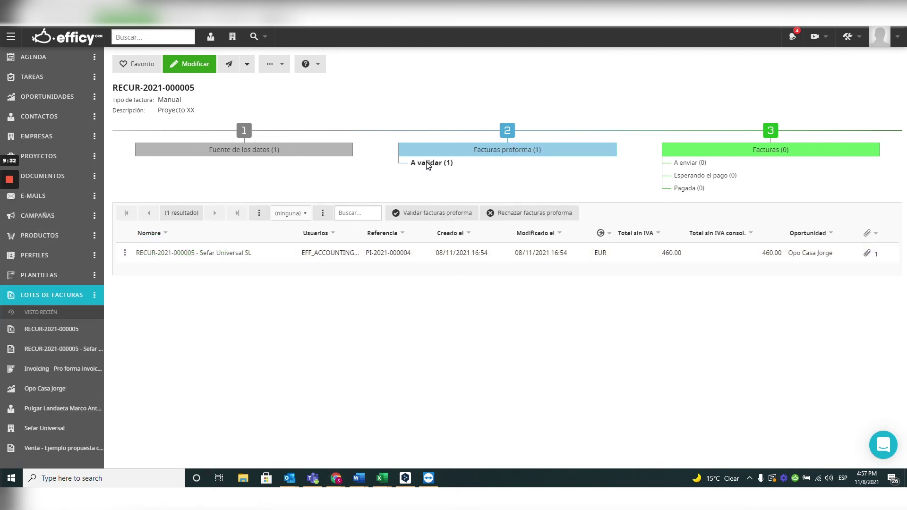
left_click(429, 217)
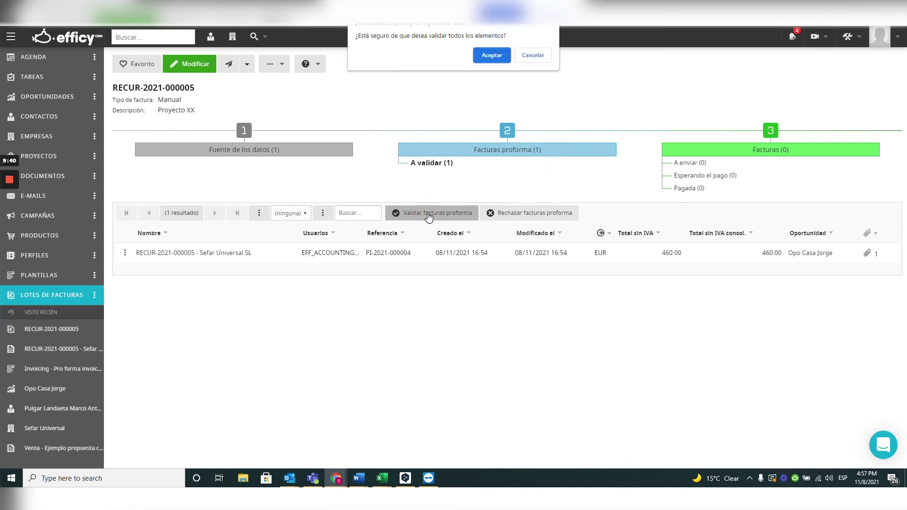
left_click(492, 56)
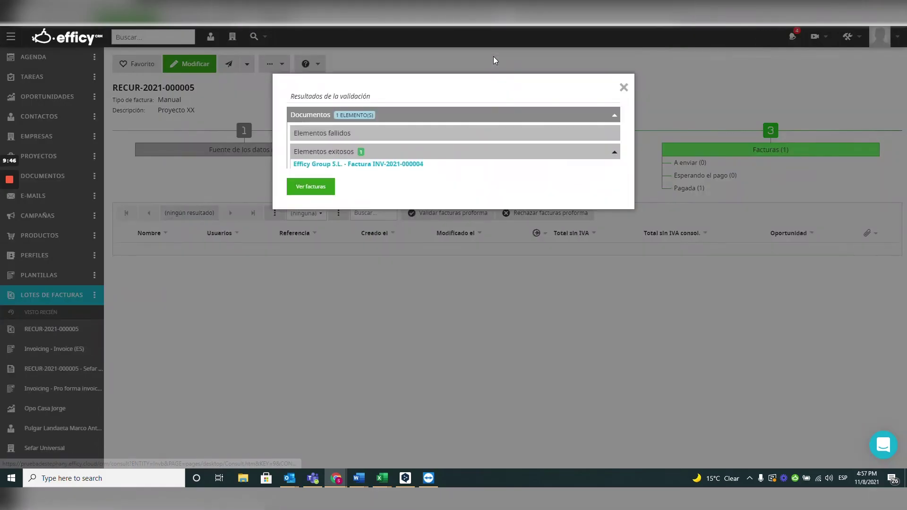
left_click(306, 187)
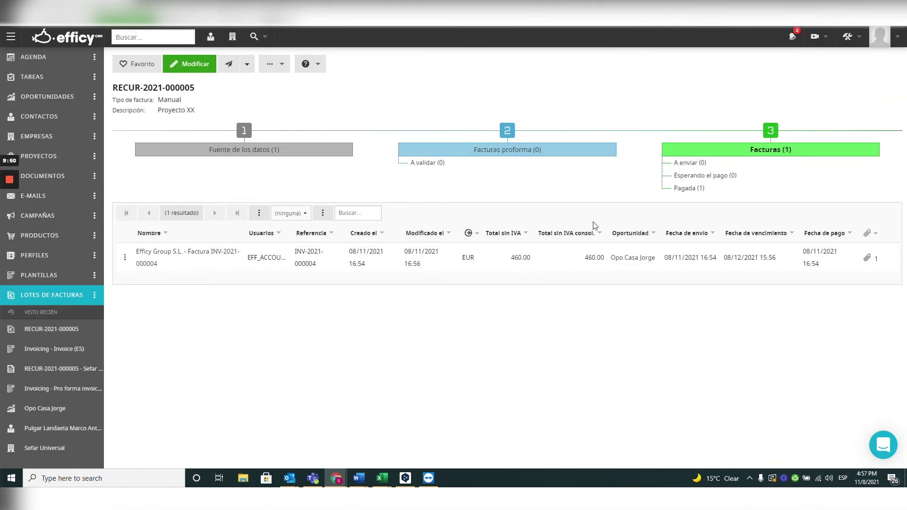
Step: Open the batch's new invoice, review its billing data, available document actions and signatures, and close it
left_click(146, 256)
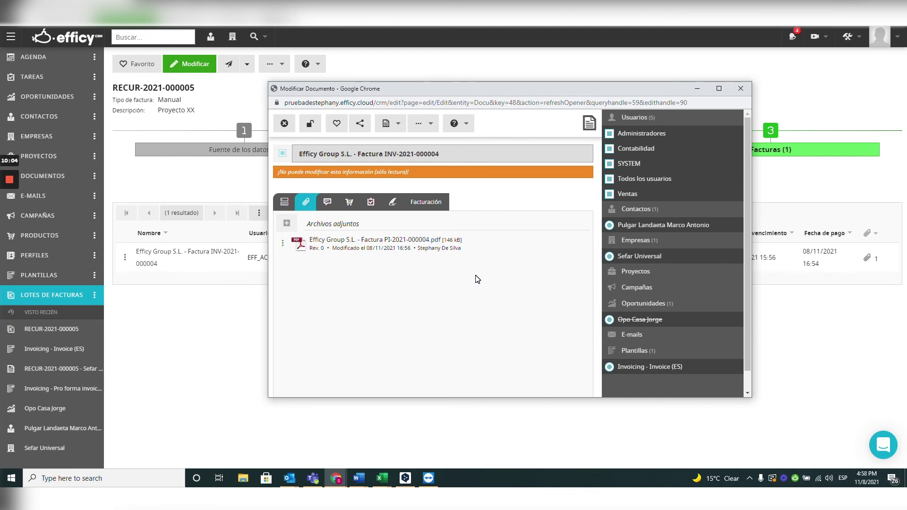
left_click(419, 206)
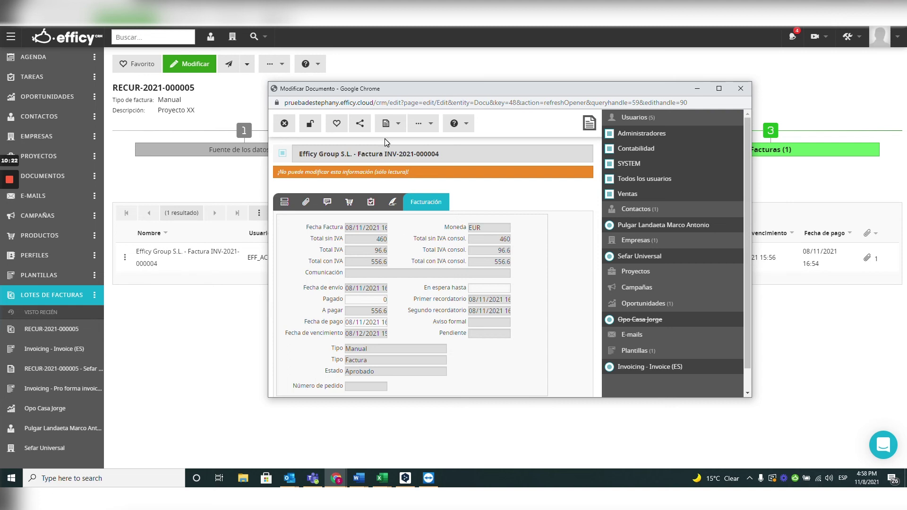
left_click(396, 126)
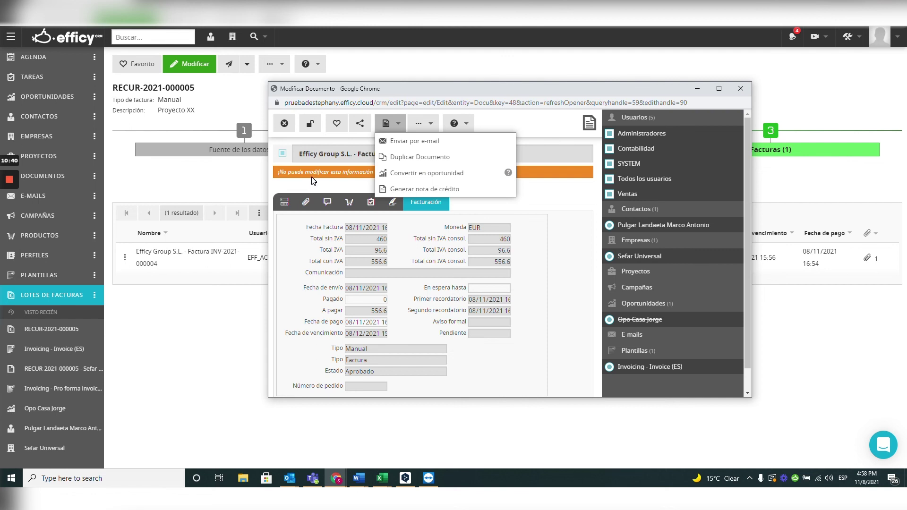
left_click(315, 189)
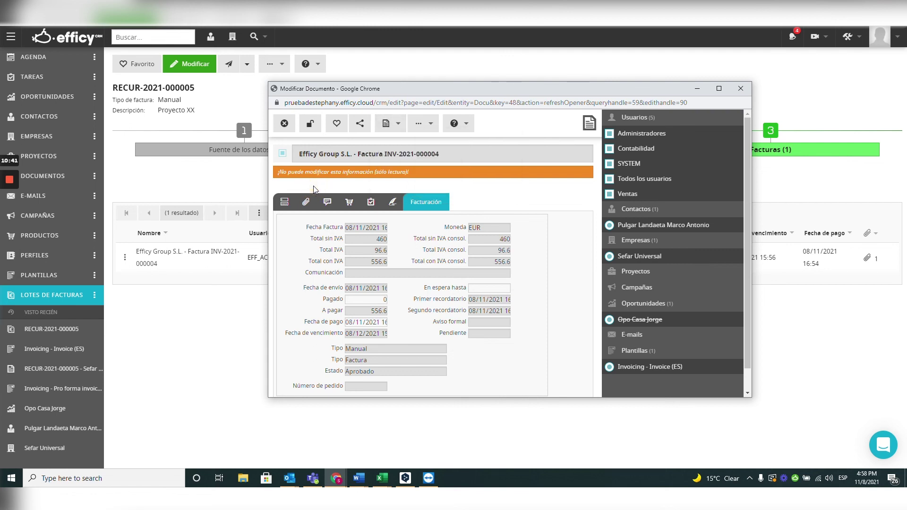
left_click(393, 203)
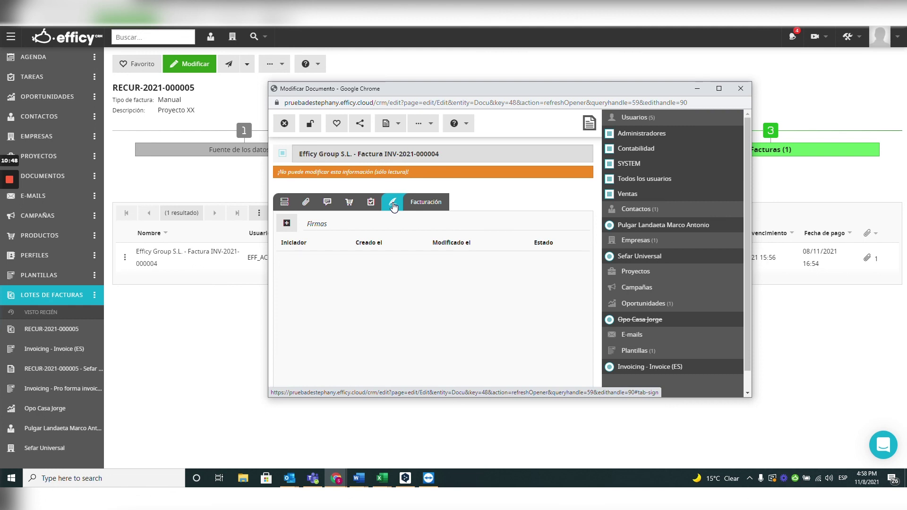
left_click(288, 124)
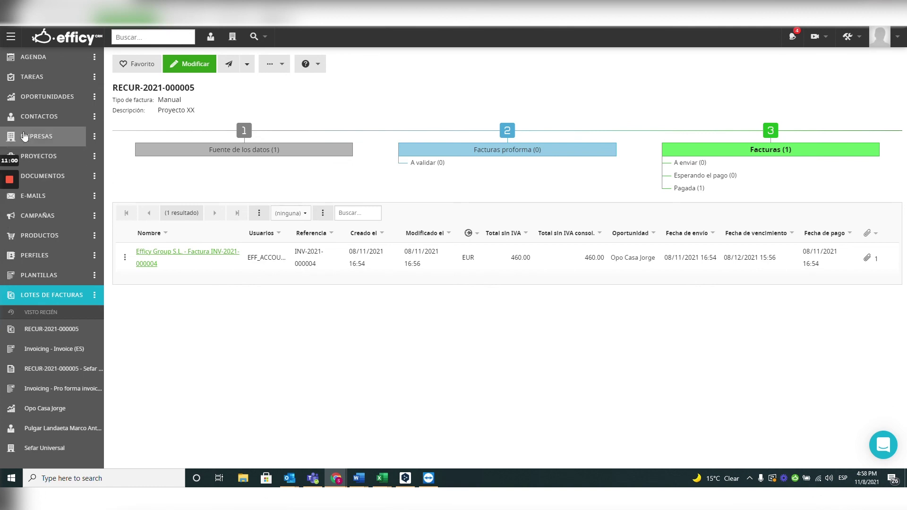
Step: Open the company Sefar Universal and display its list of documents
left_click(38, 136)
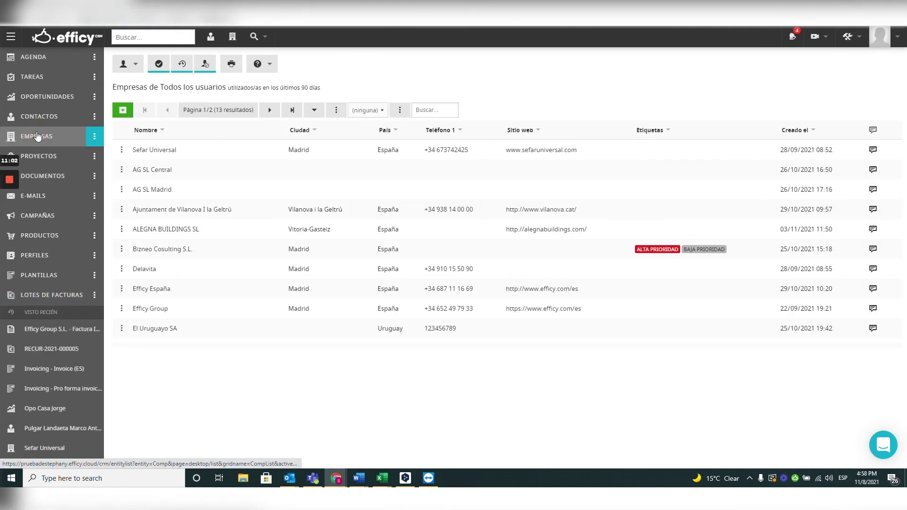
left_click(156, 150)
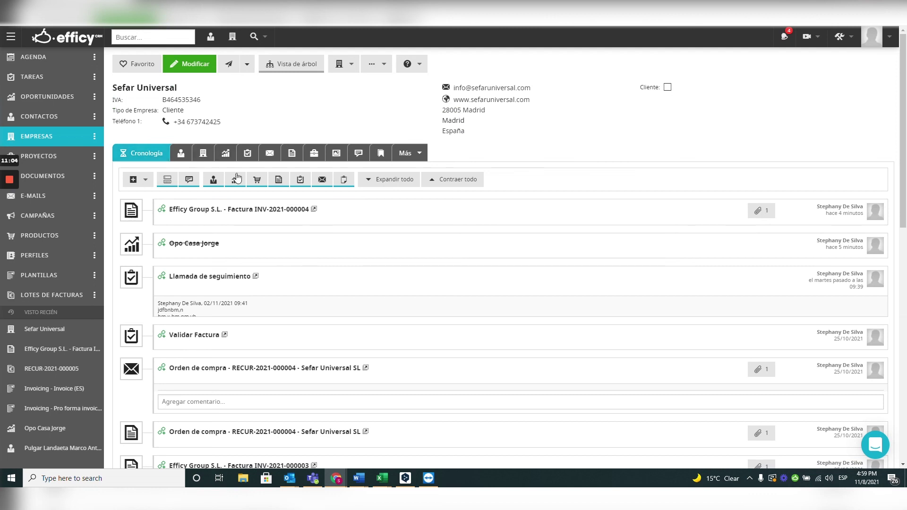
left_click(292, 153)
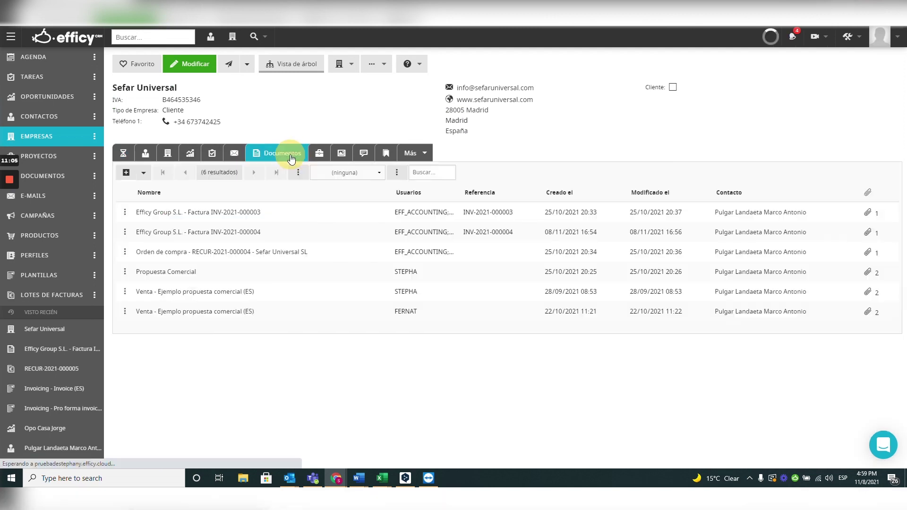
Step: Review the billing data of both Efficy Group S.L. invoices among the company's documents, closing each one after checking it
left_click(225, 214)
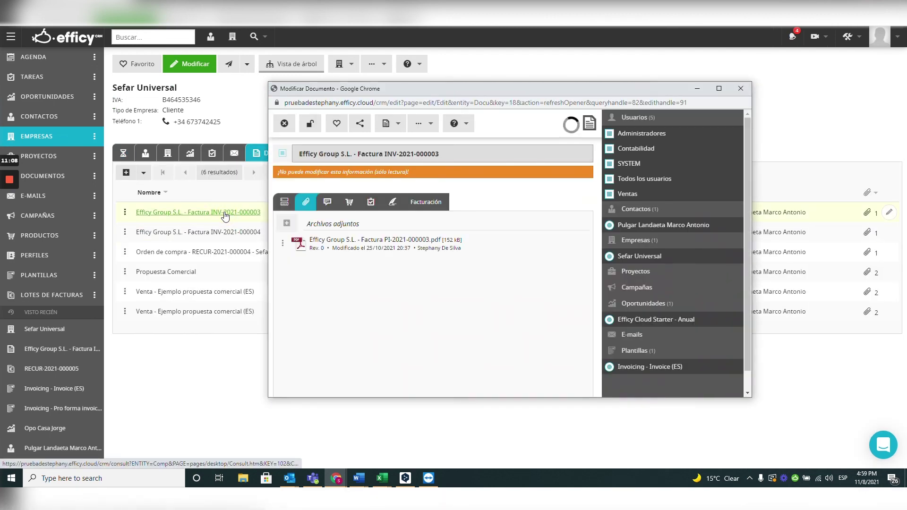
left_click(425, 203)
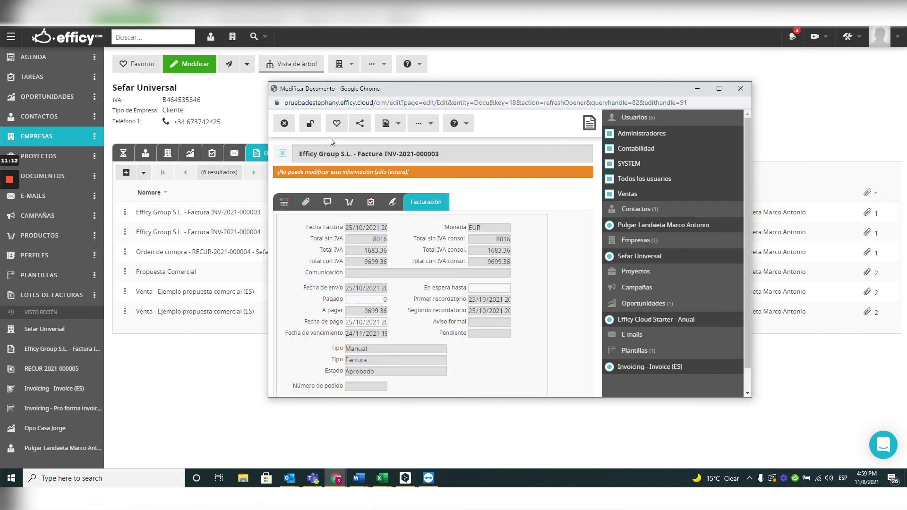
left_click(284, 123)
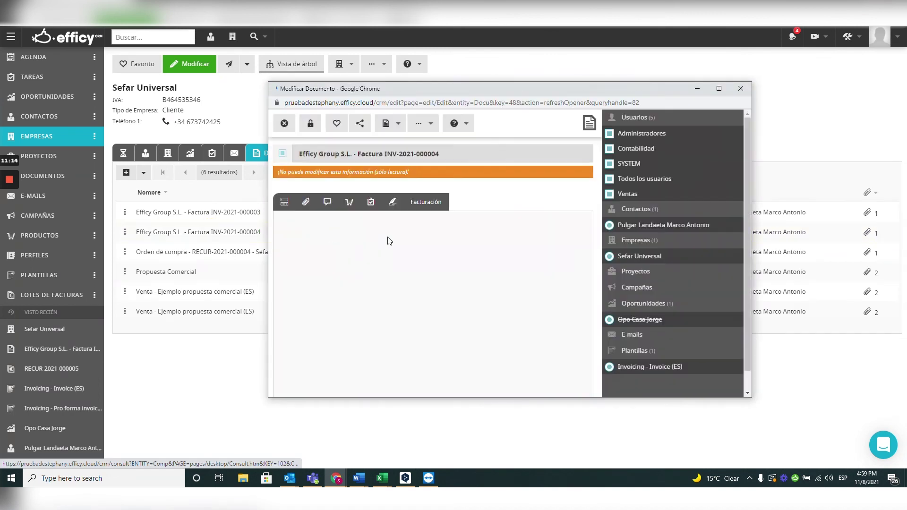
left_click(421, 203)
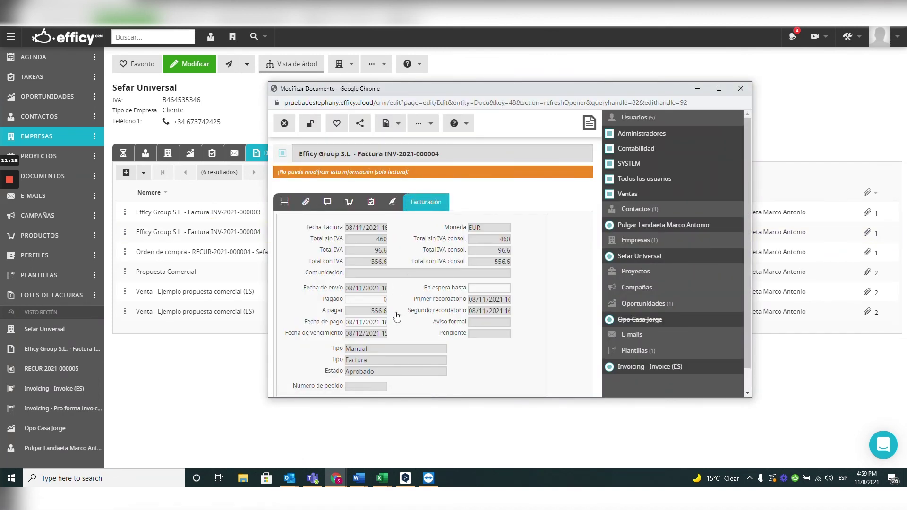
left_click(283, 124)
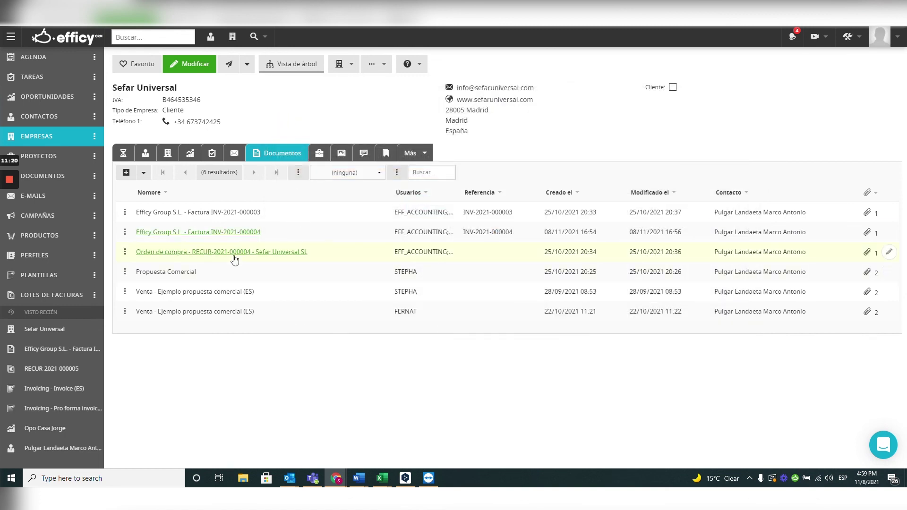